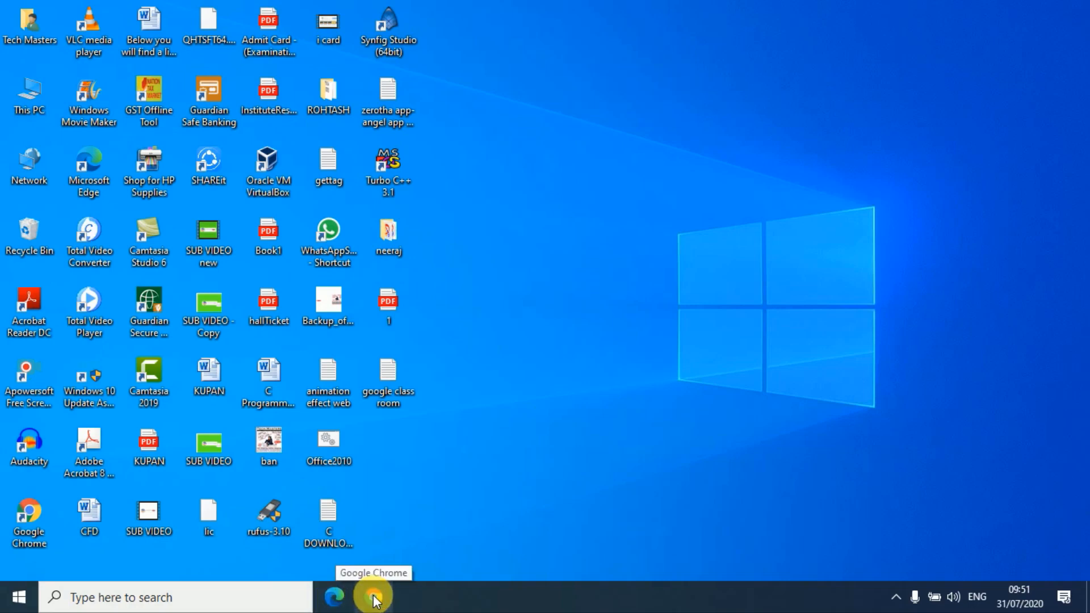
Open Google Chrome and go to the Google Classroom courses page at classroom.google.com
click(373, 597)
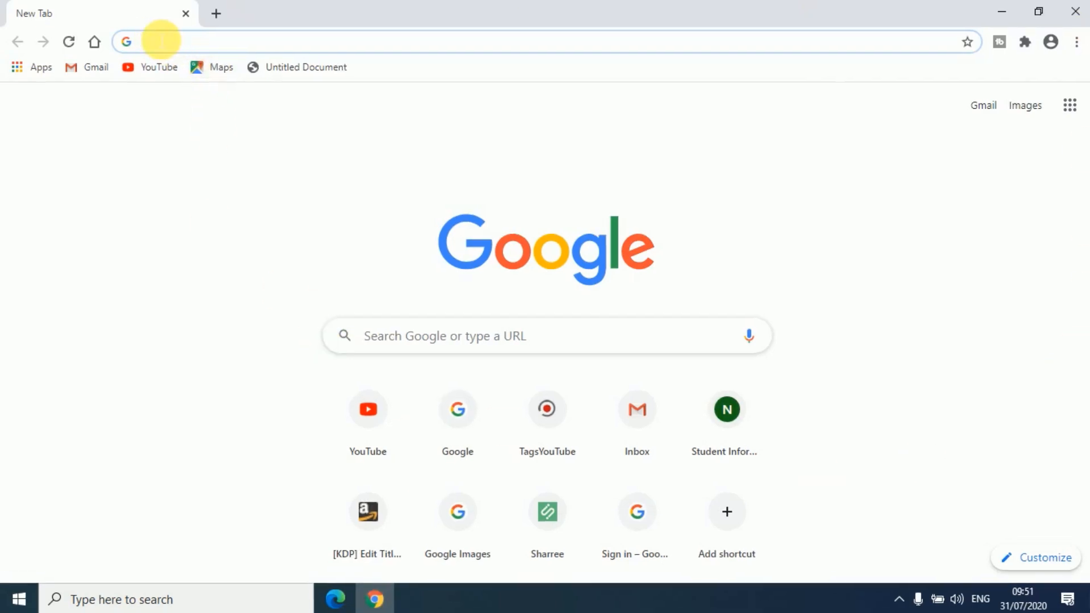
click(150, 45)
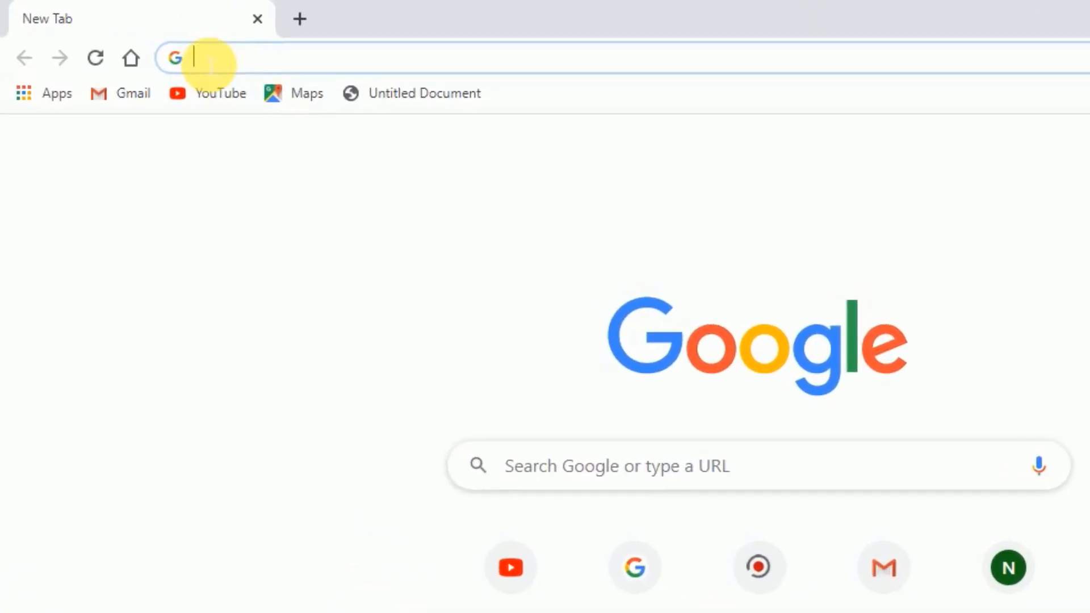
text(classroom.google.com)
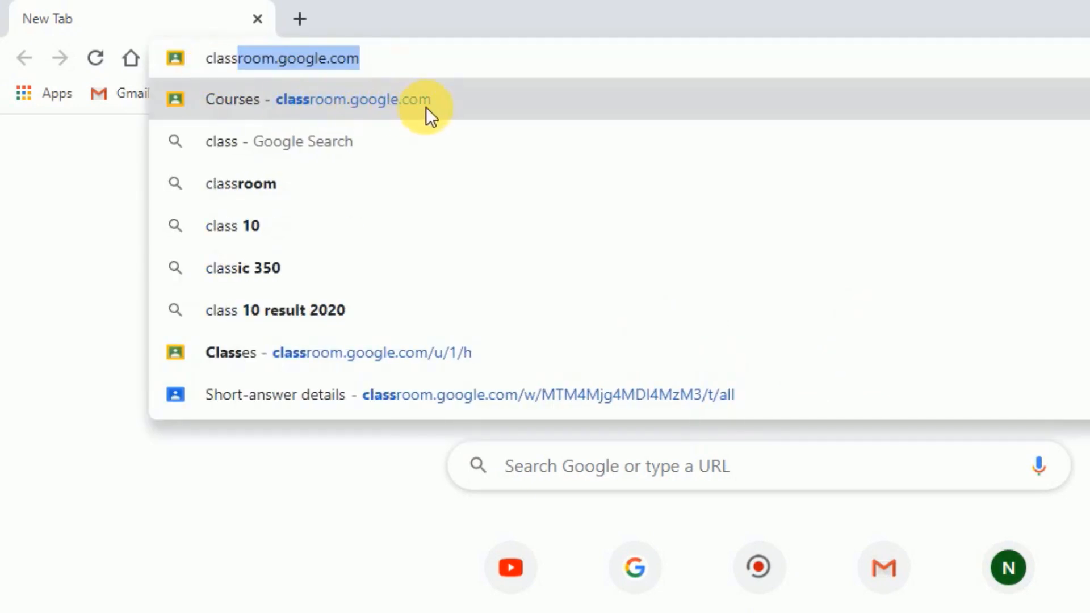
click(390, 100)
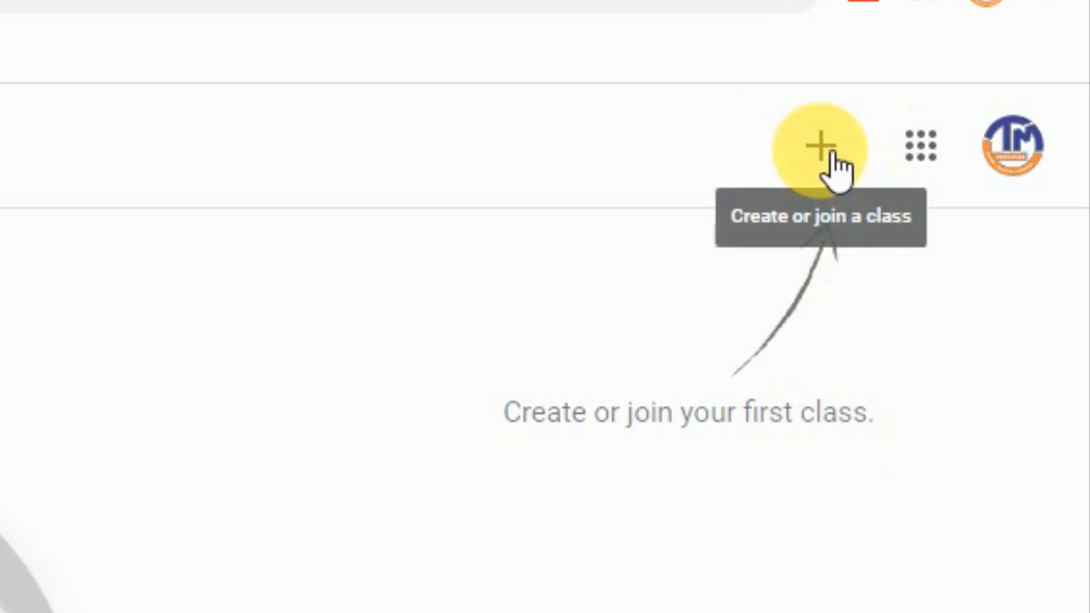
Start creating a new class and accept the notice about not using Classroom at a school or university with students
click(823, 149)
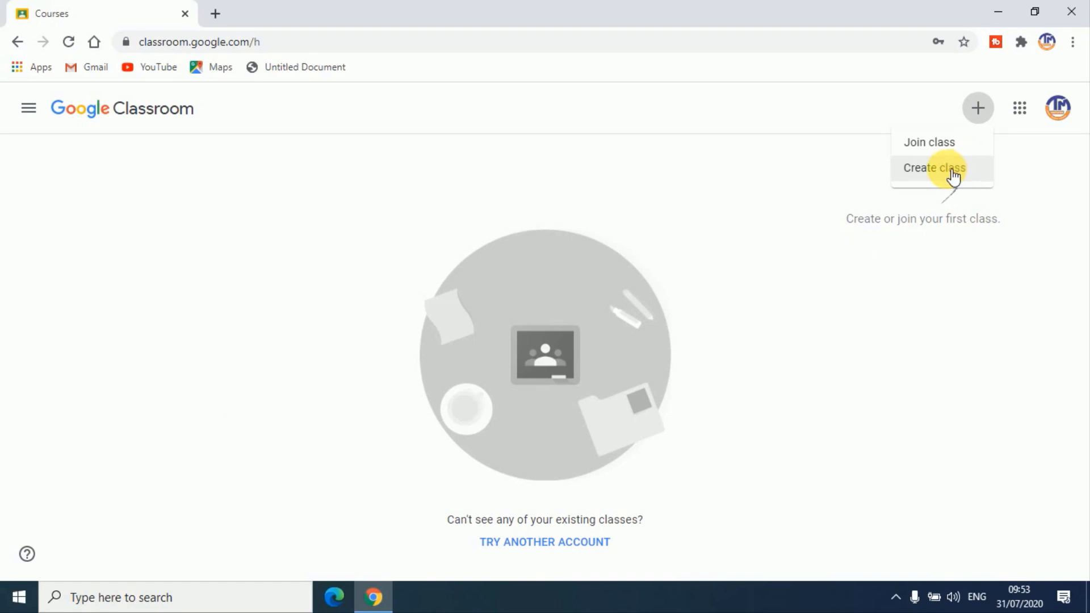
click(951, 171)
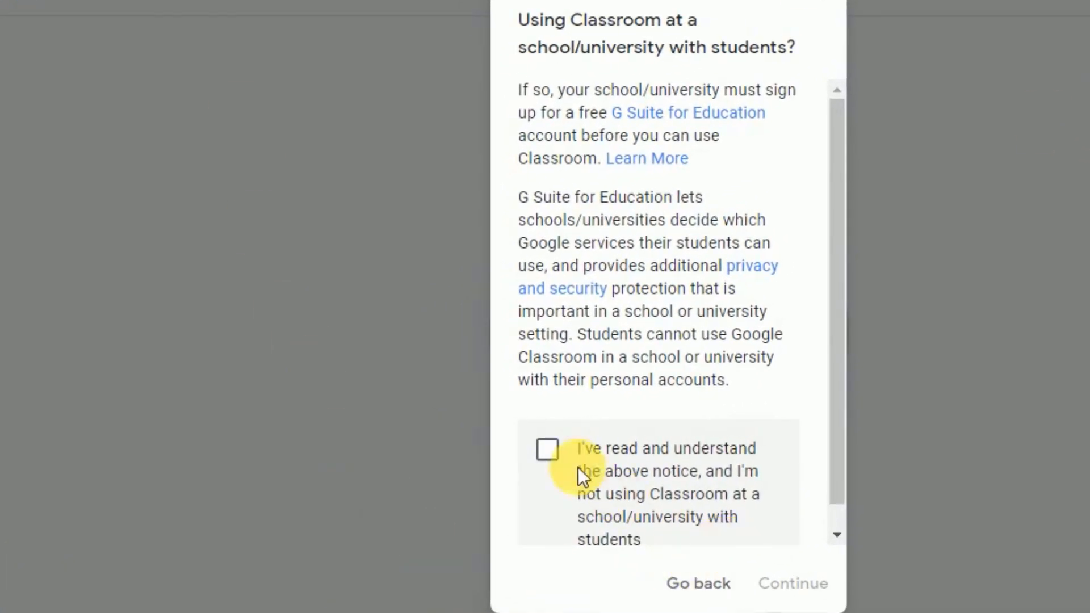
click(555, 451)
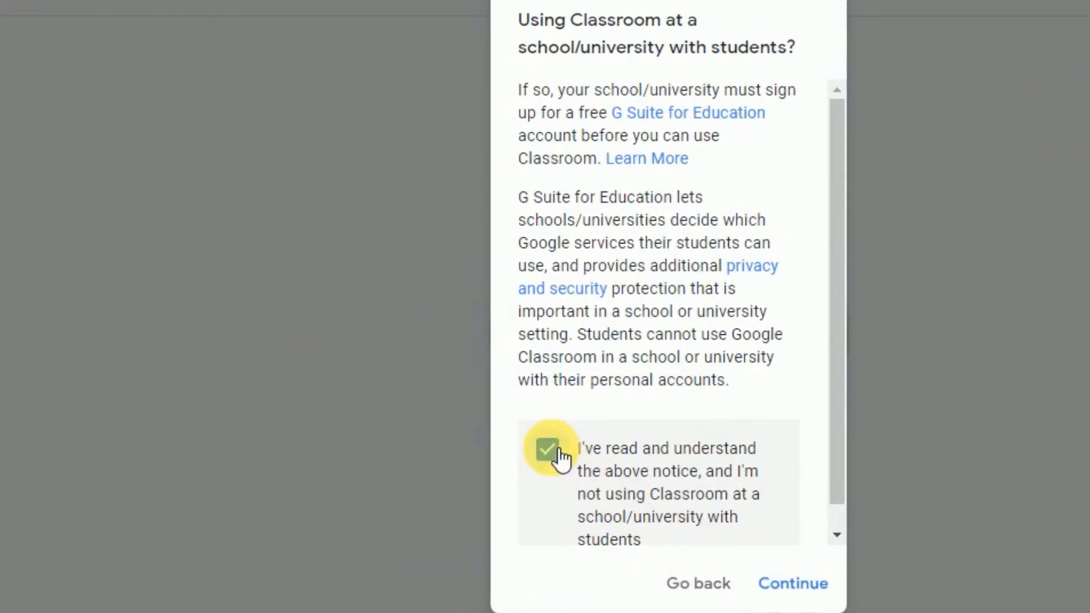
click(808, 590)
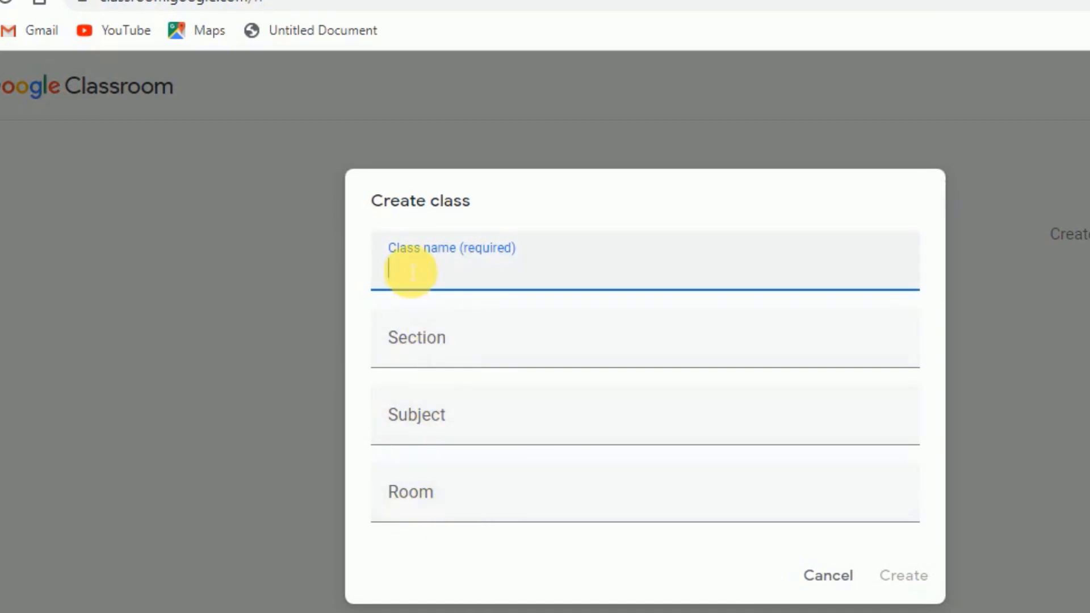
Create the class with name 12TH, section A, subject Mathematics and room 10
text(12TH)
click(405, 354)
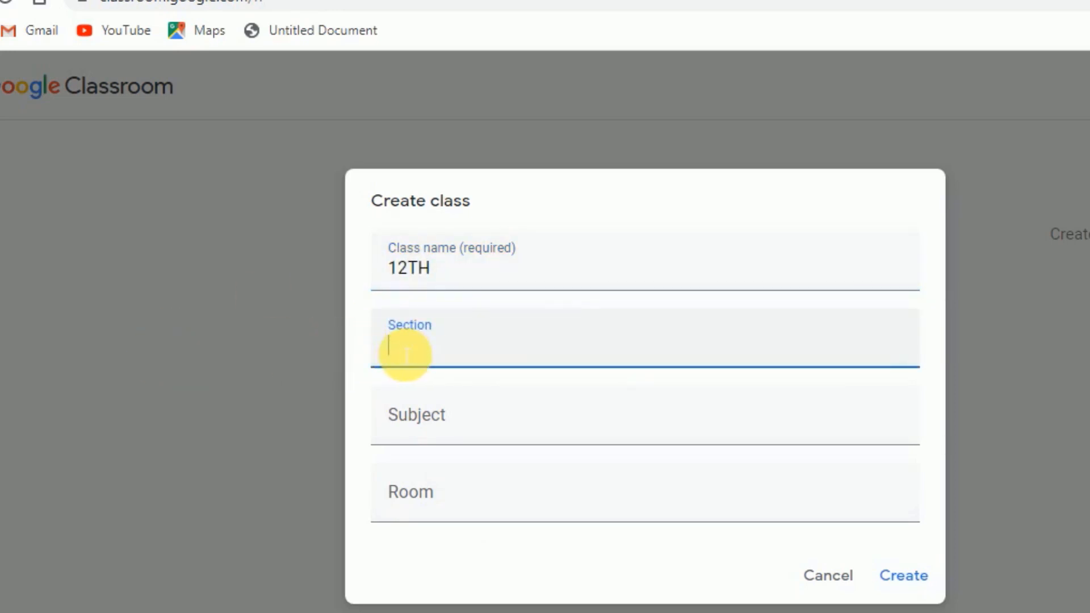
text(A)
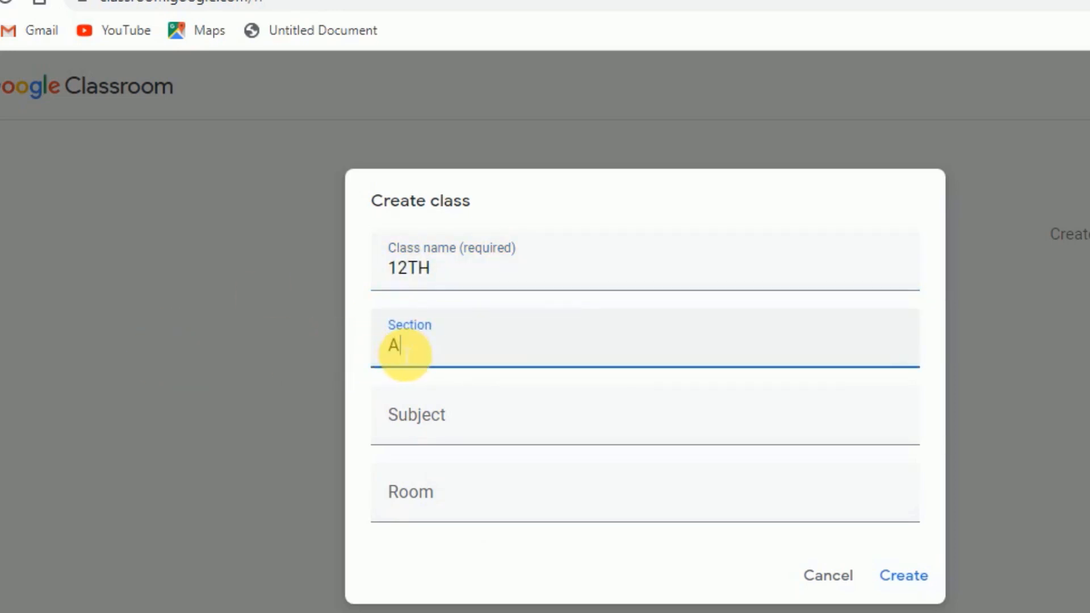
click(435, 434)
text(M)
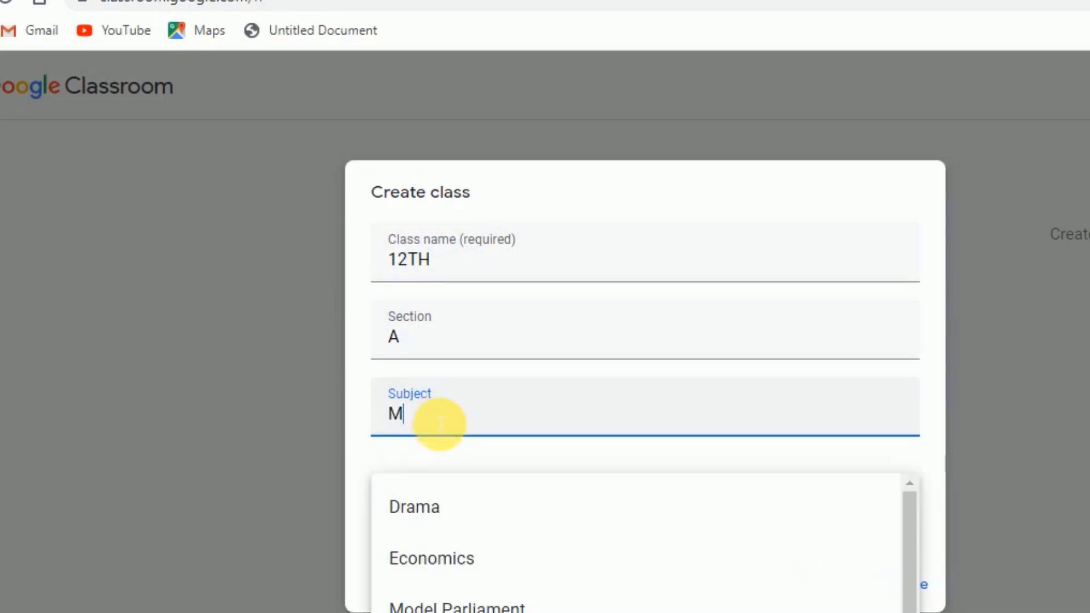
text(ATH)
click(452, 494)
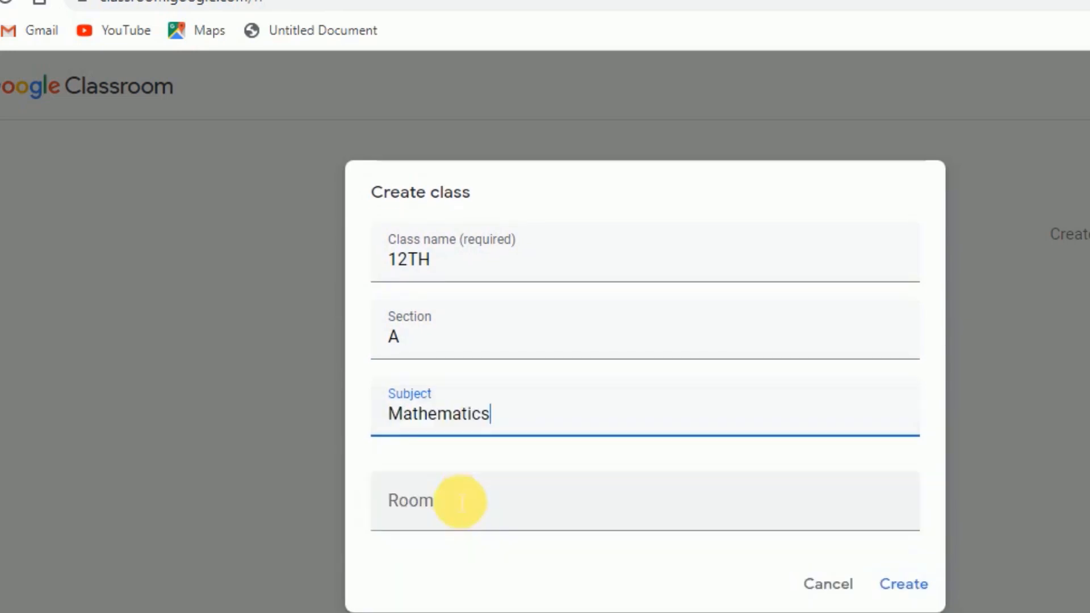
click(420, 513)
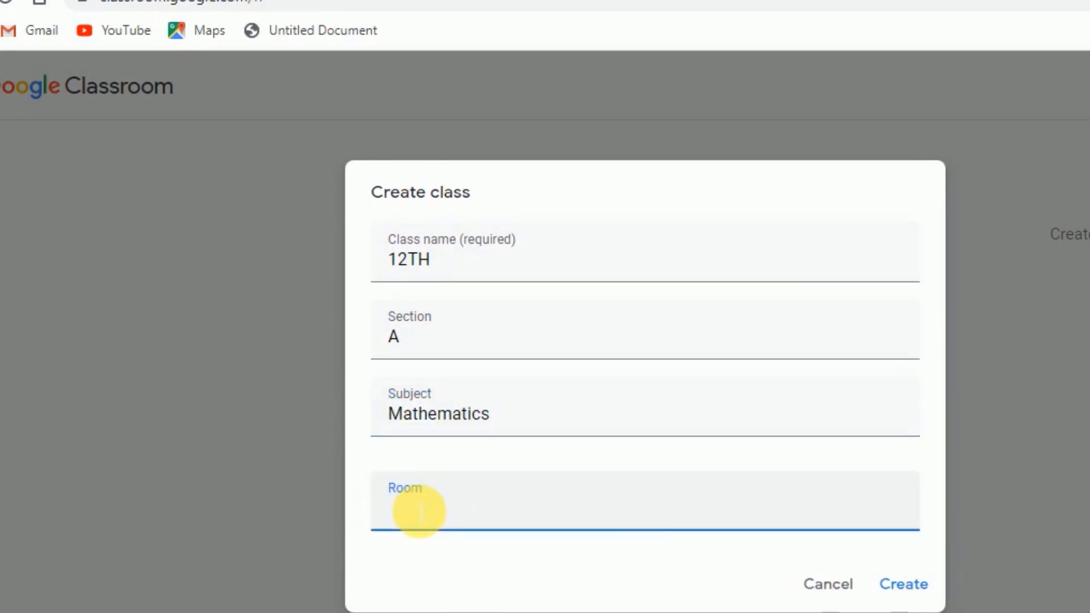
text(10)
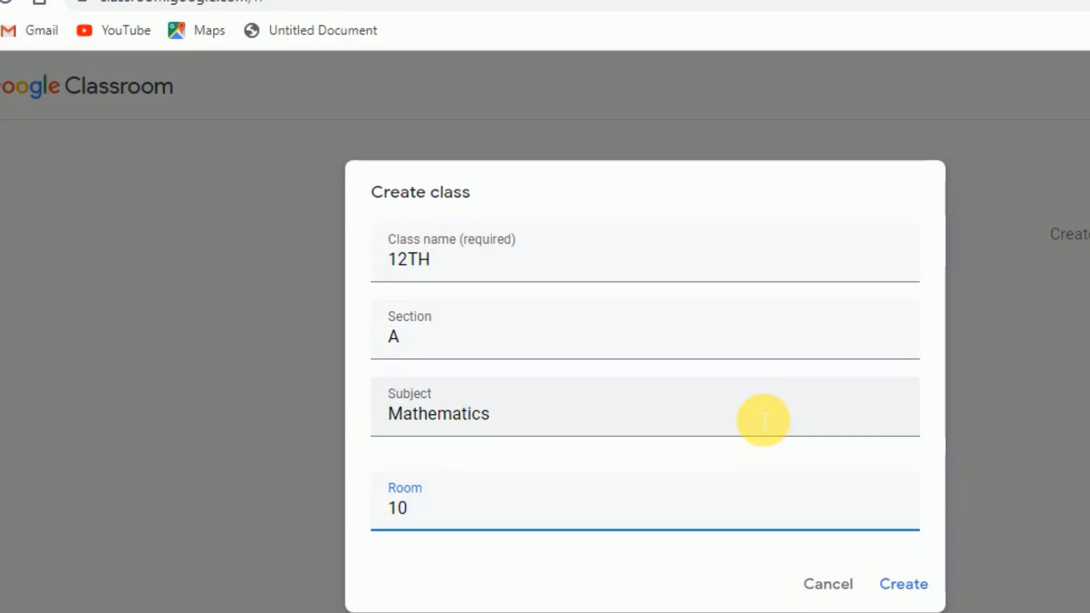
click(920, 589)
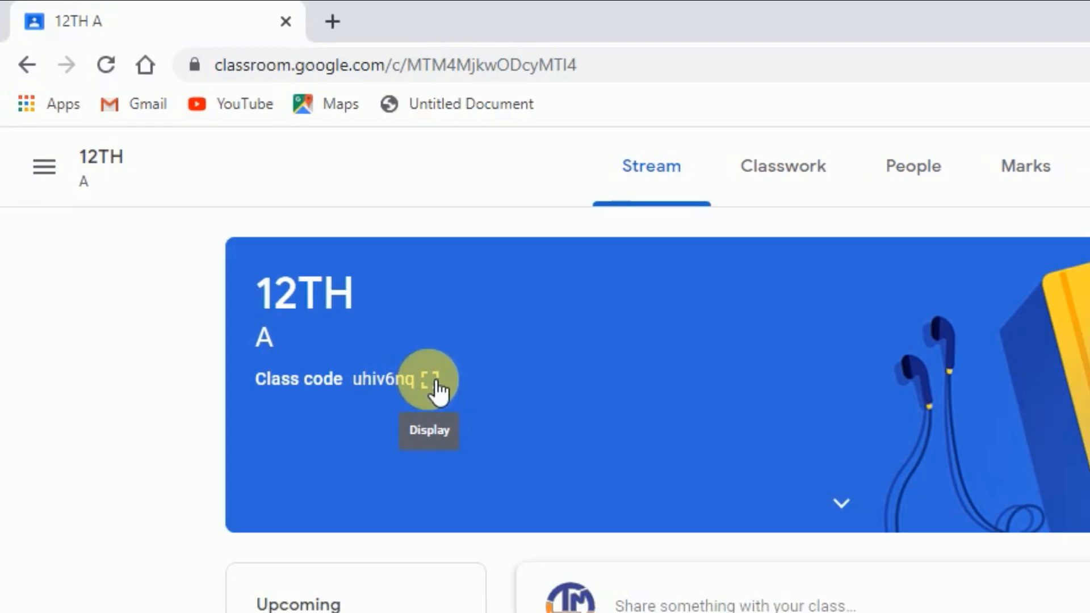
Display the 12TH class code enlarged, copy it to the clipboard and close the display
click(441, 388)
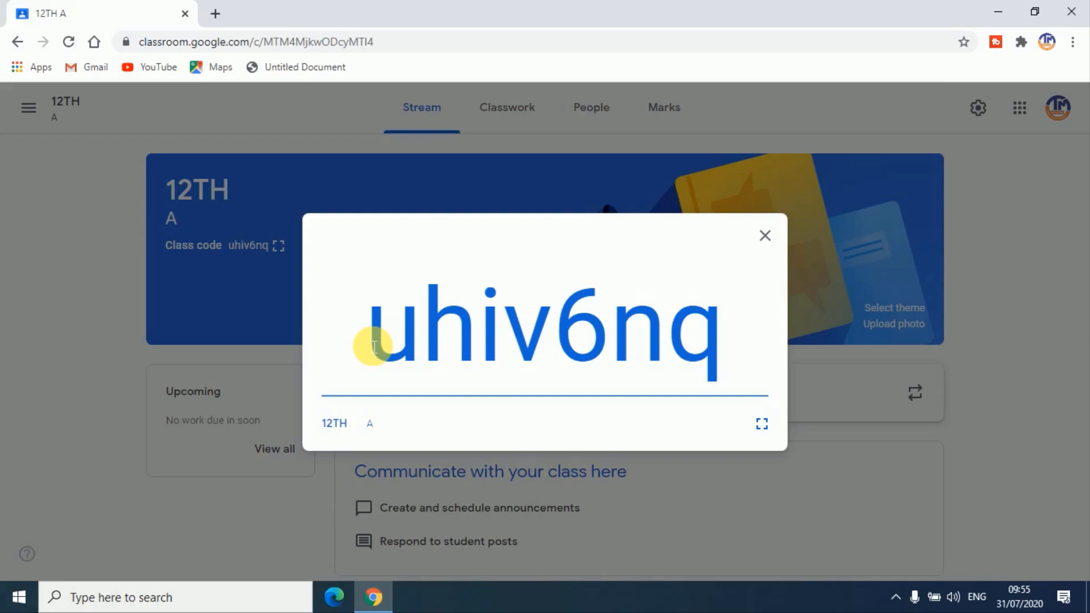
drag(370, 341, 633, 371)
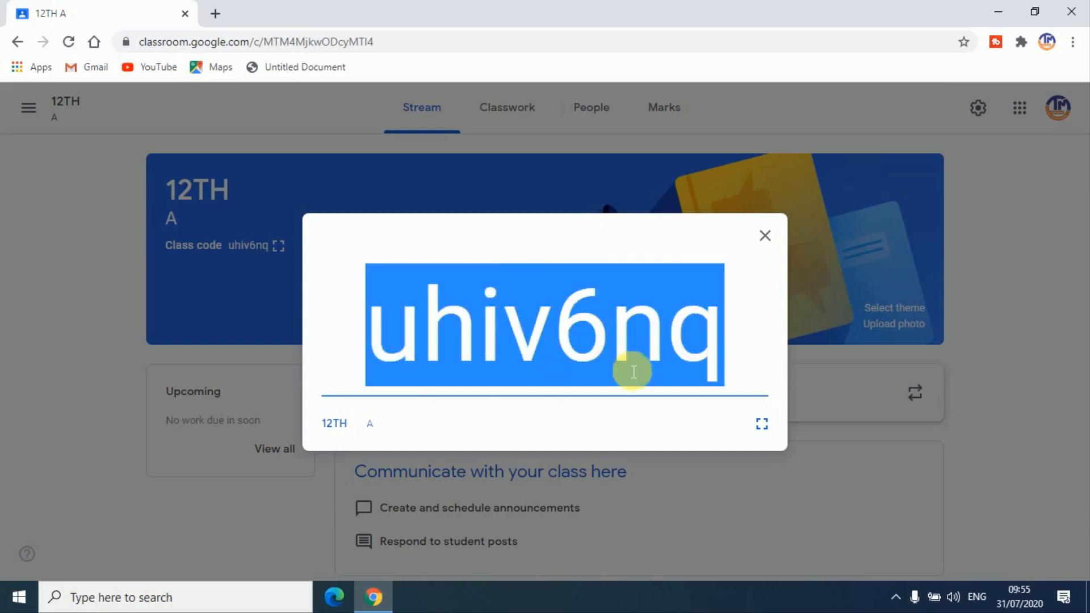
right_click(597, 290)
click(635, 304)
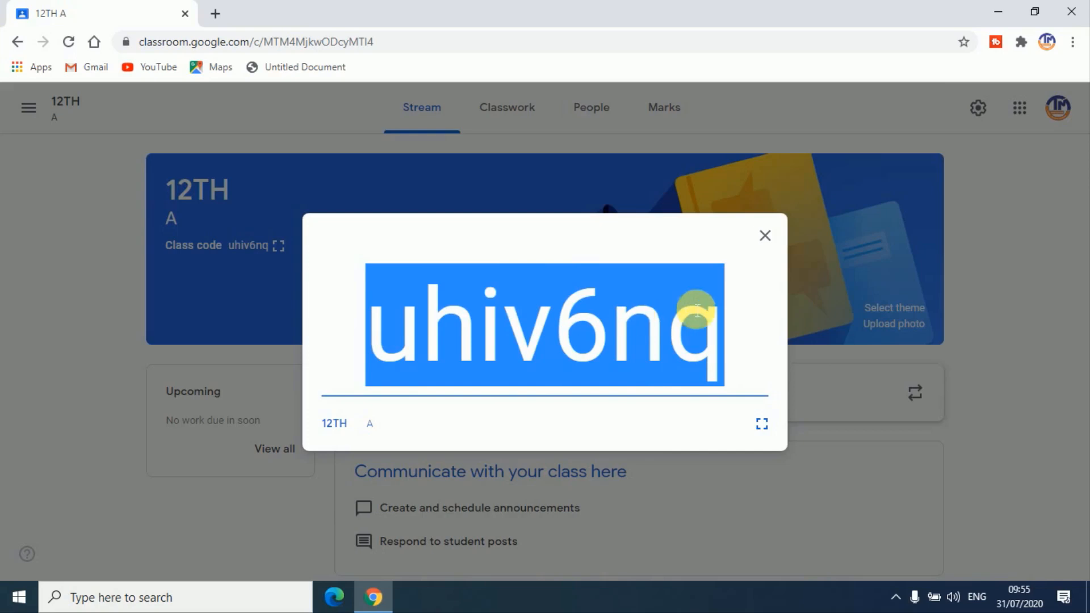
click(765, 235)
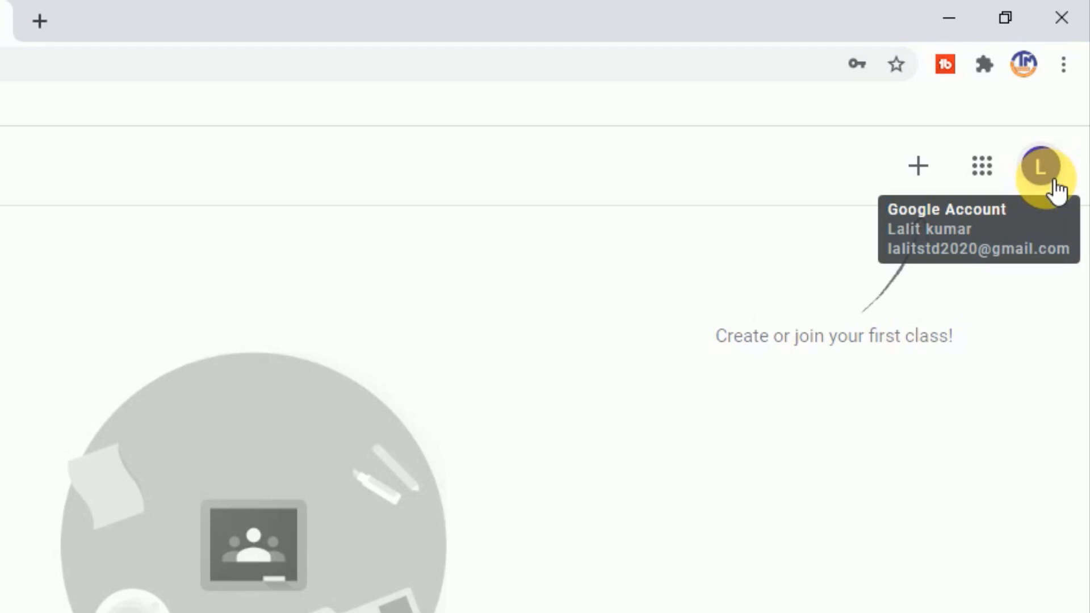
Join the 12TH class from the student account by pasting the copied class code
click(63, 16)
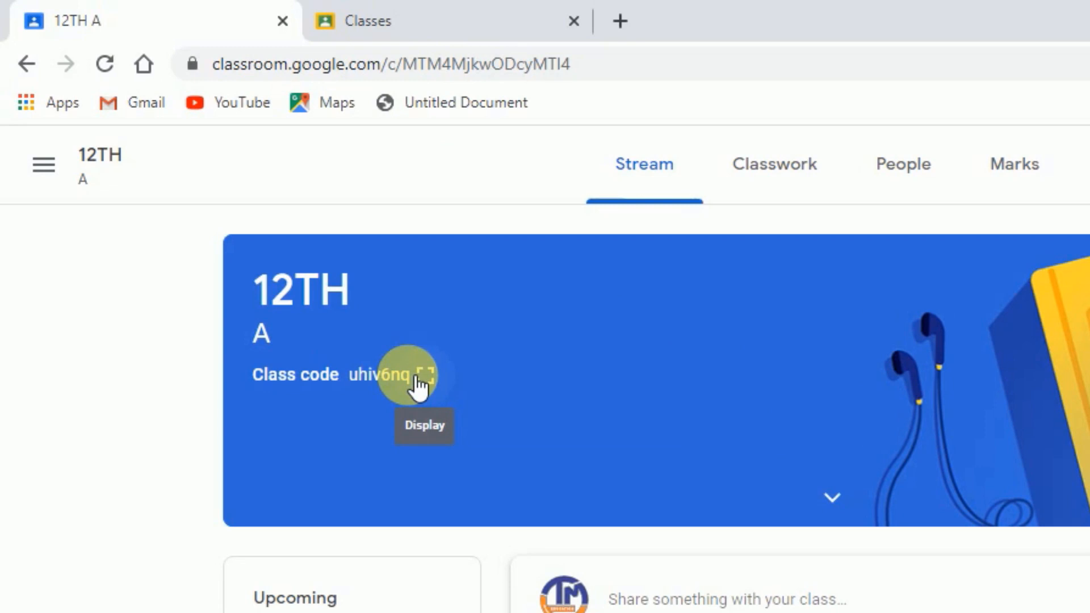
click(381, 26)
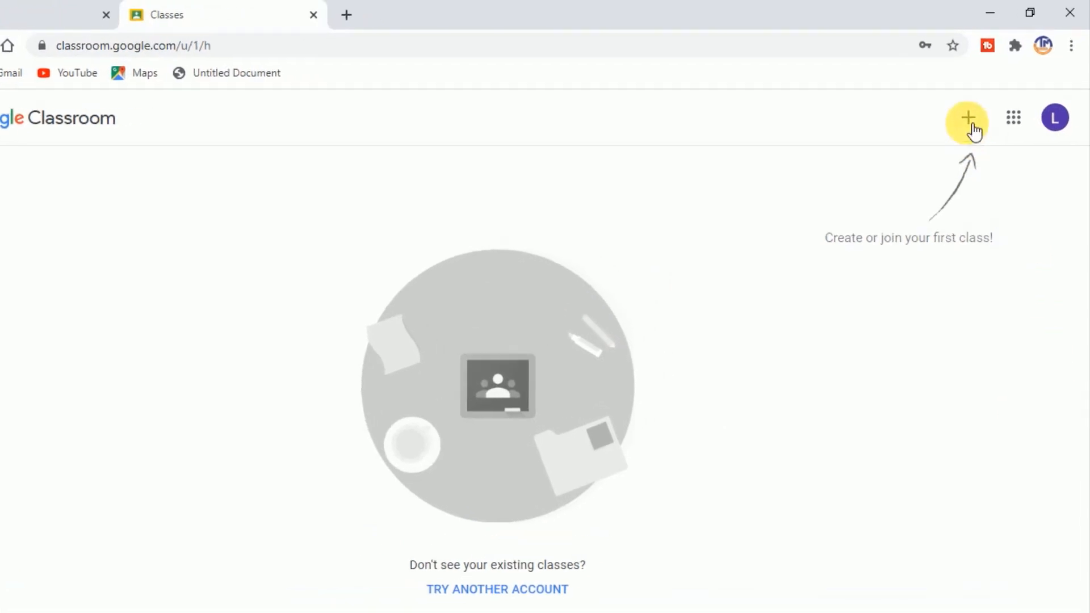
click(968, 122)
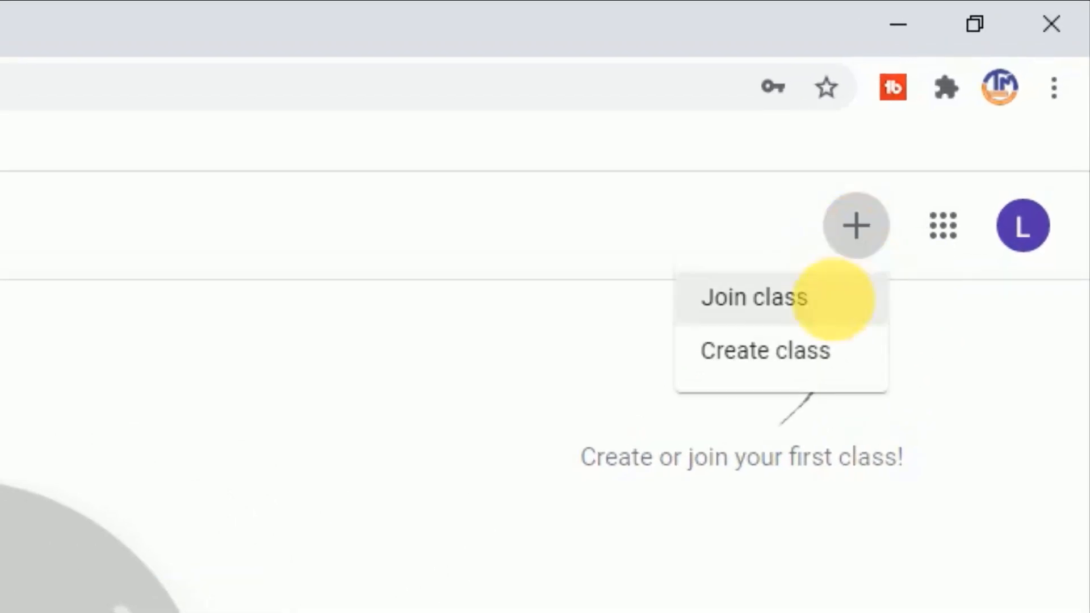
click(727, 300)
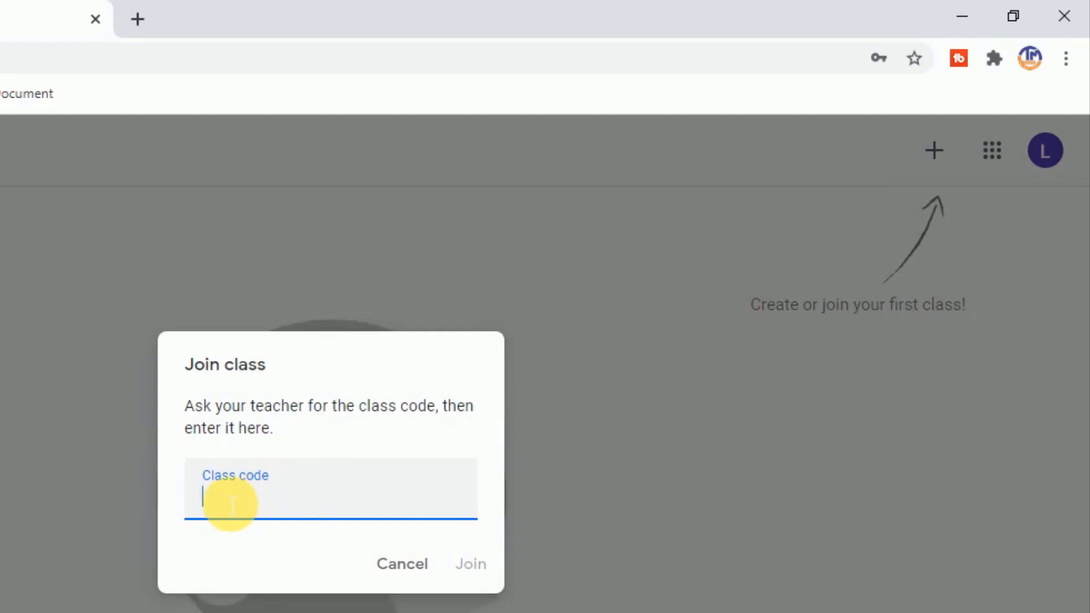
key(ctrl+v)
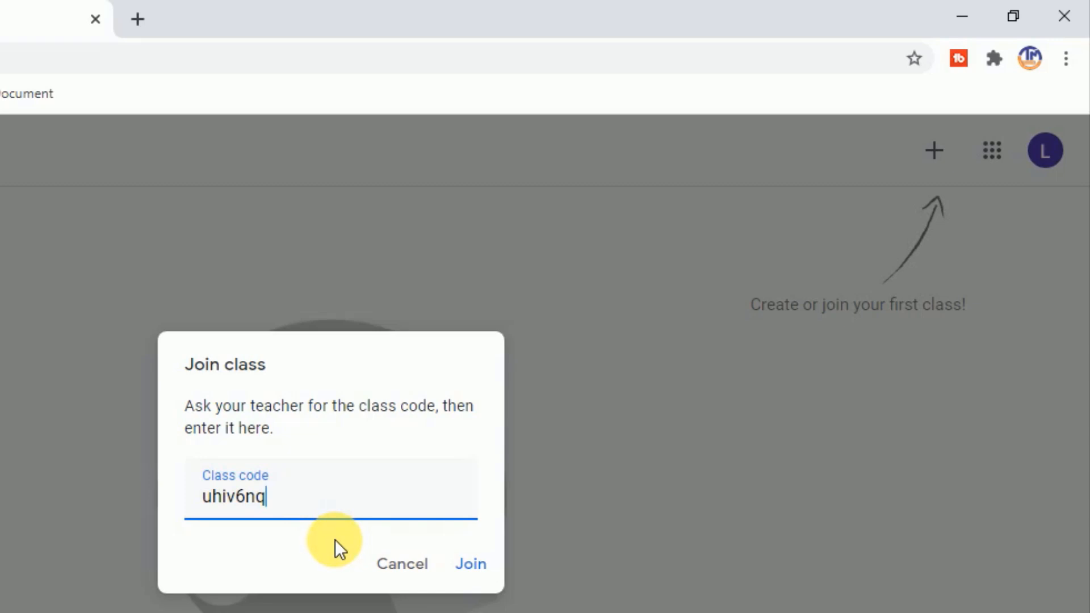
click(472, 565)
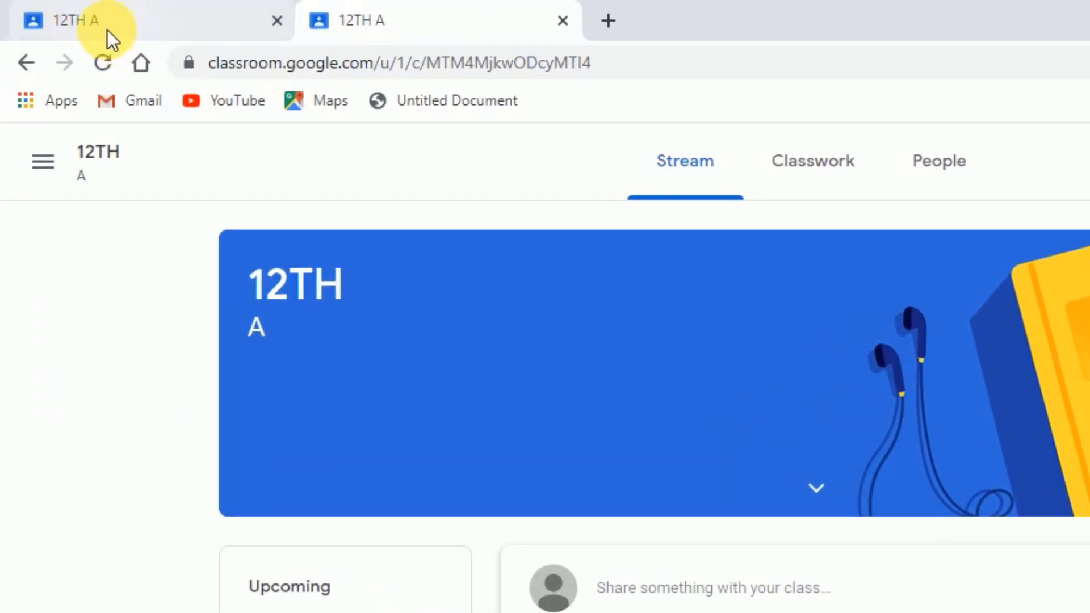
Draft the announcement "hello student," in the teacher's 12TH A stream, keeping all students as recipients
click(124, 28)
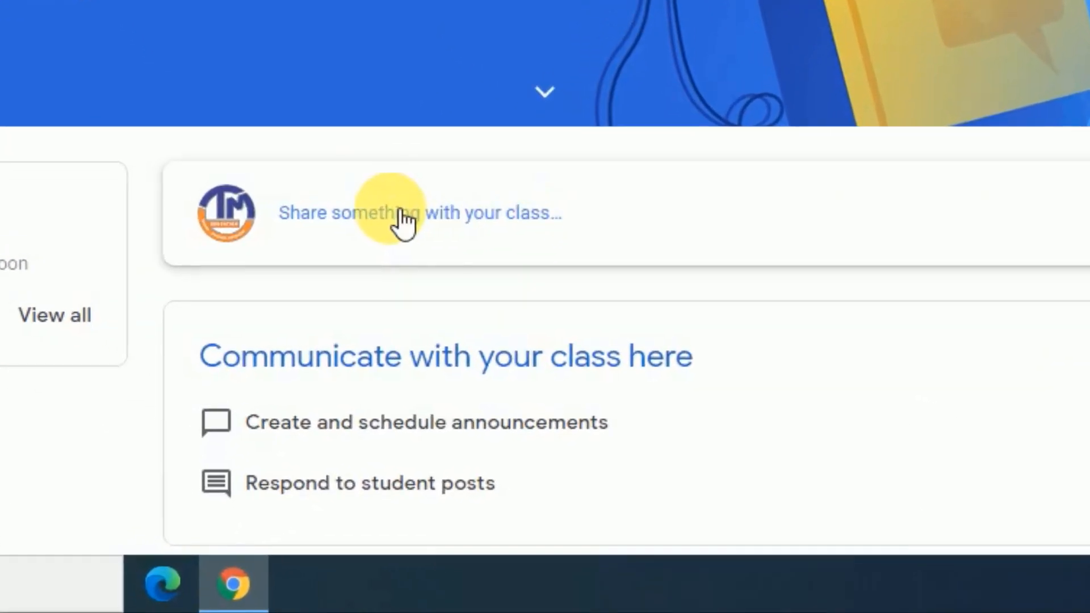
click(401, 210)
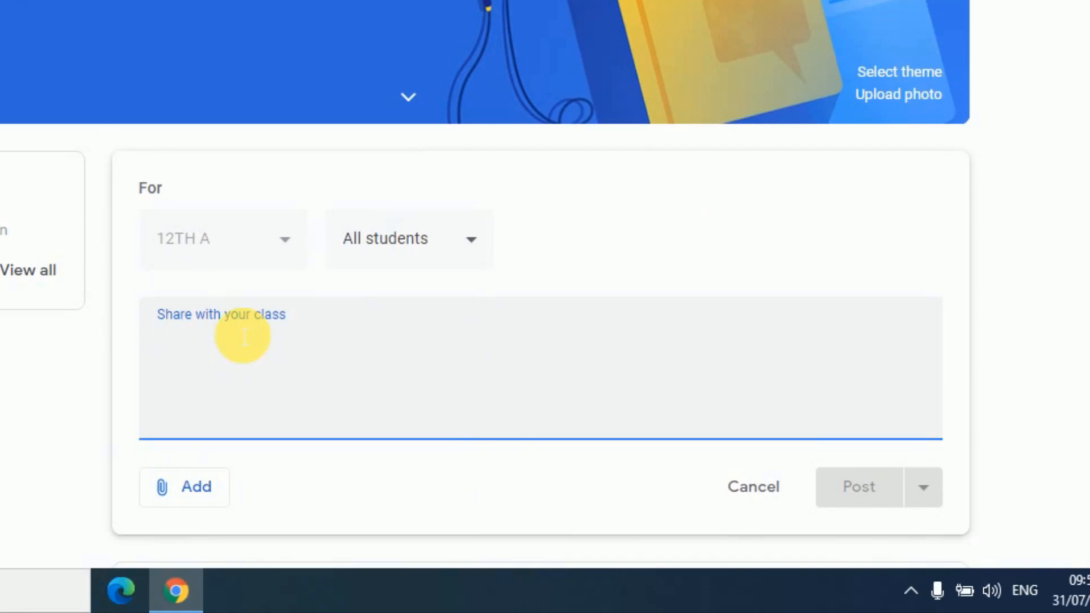
text(hello )
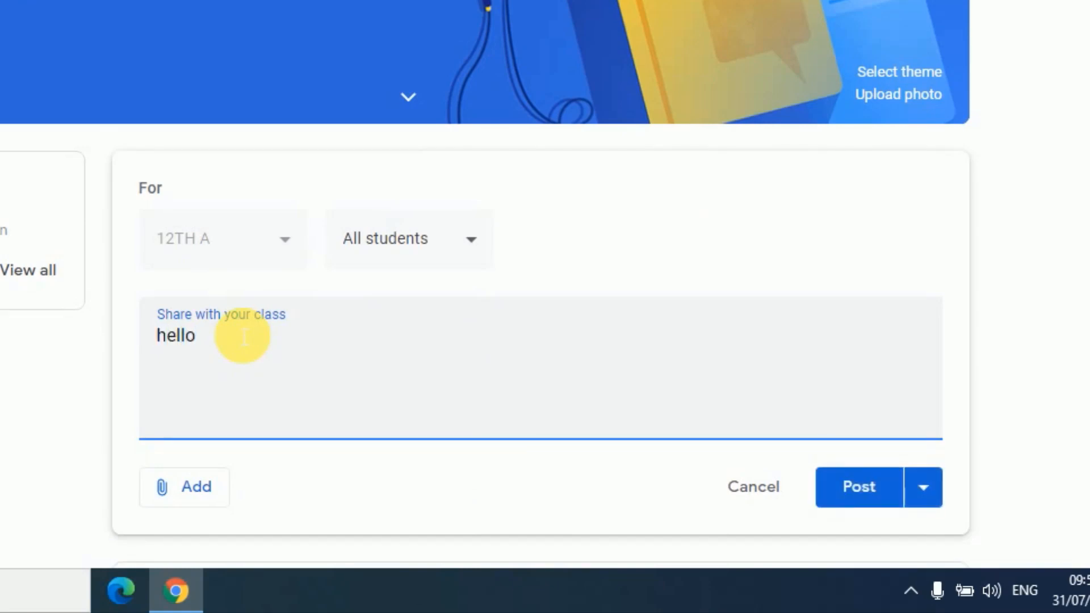
text(studen)
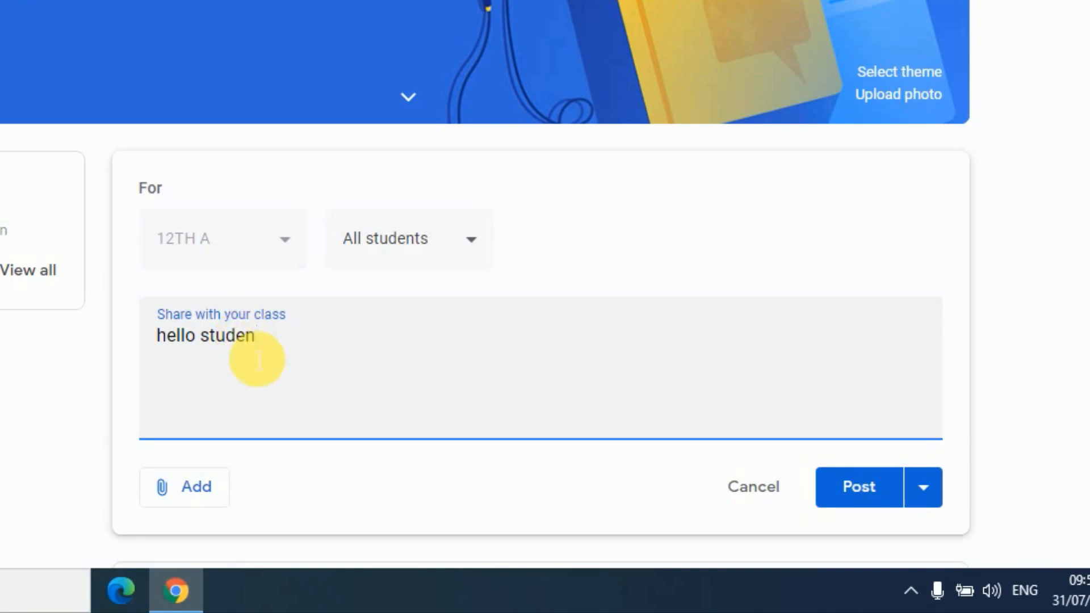
text(t,)
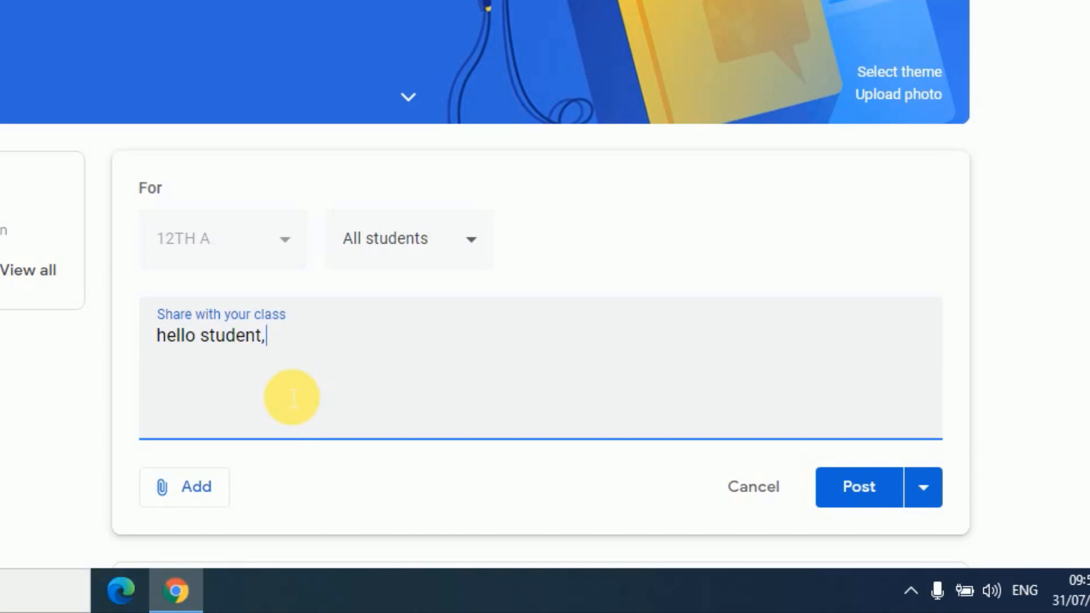
scroll(226, 377, down, 3)
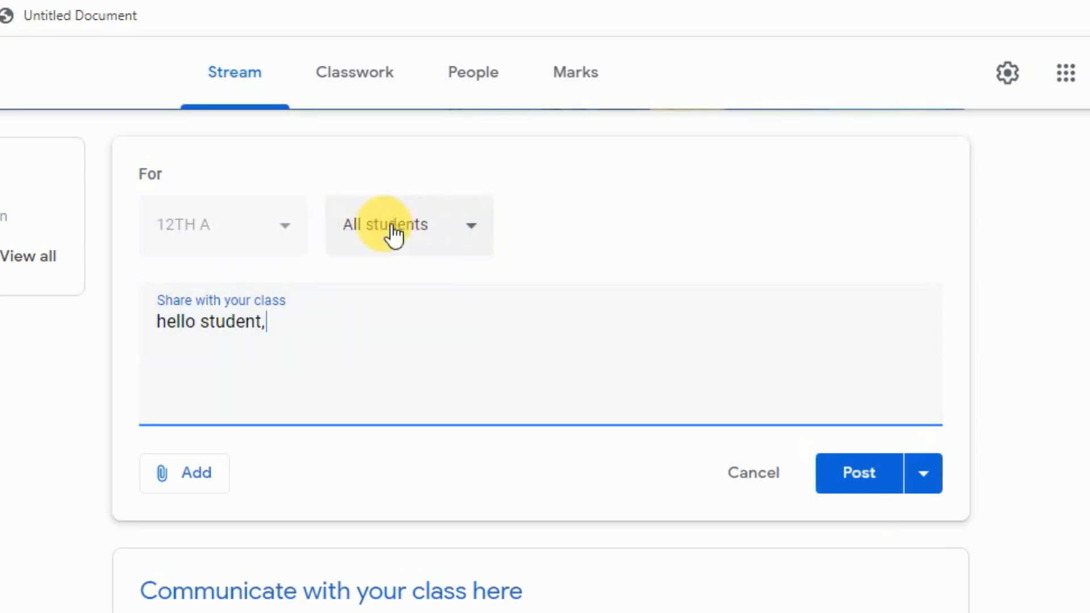
click(484, 238)
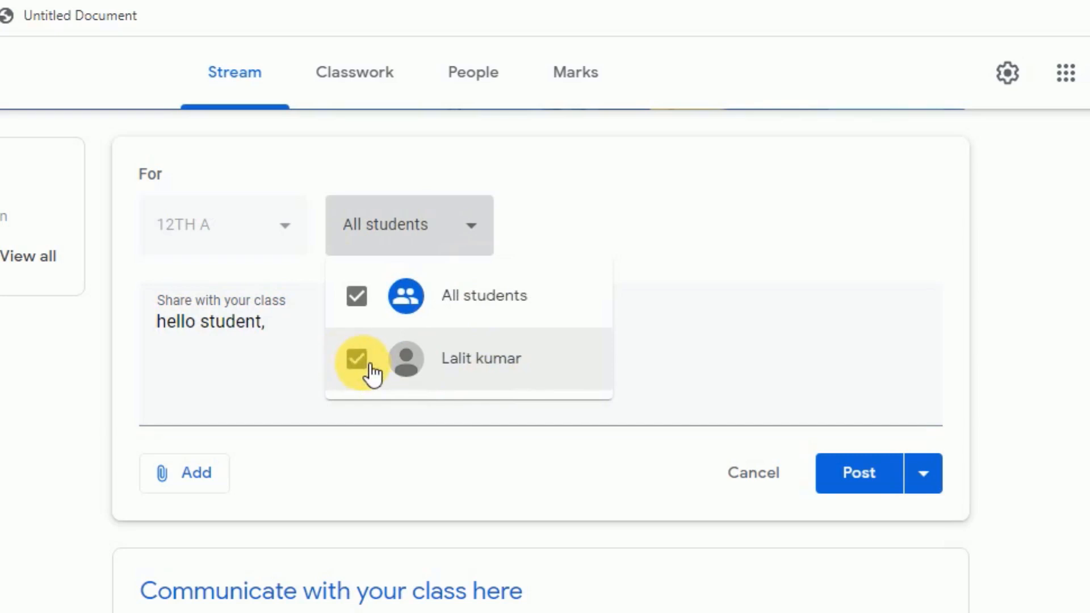
click(239, 375)
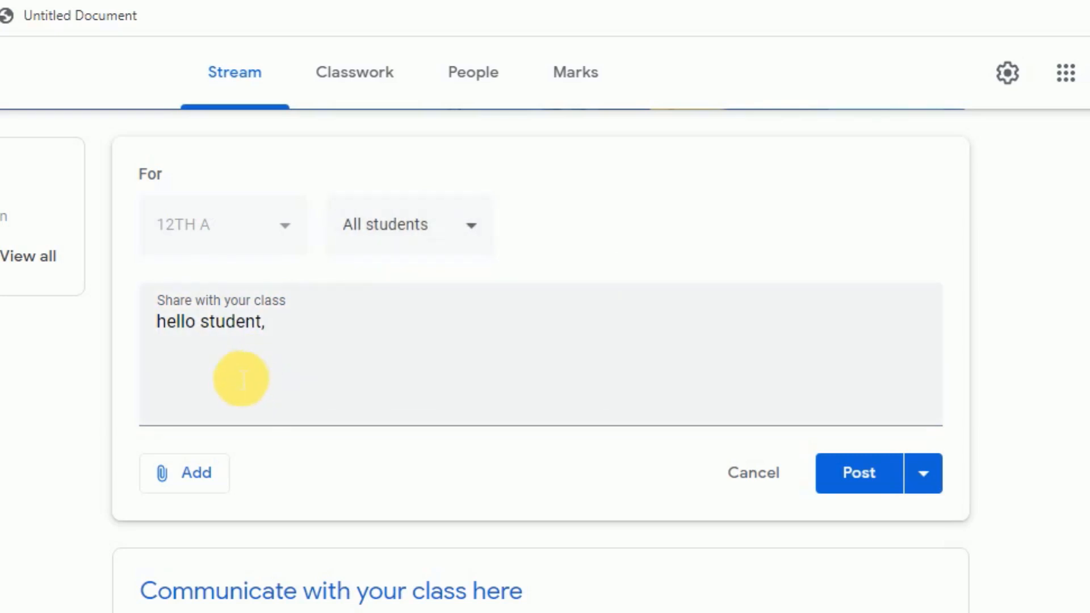
click(208, 485)
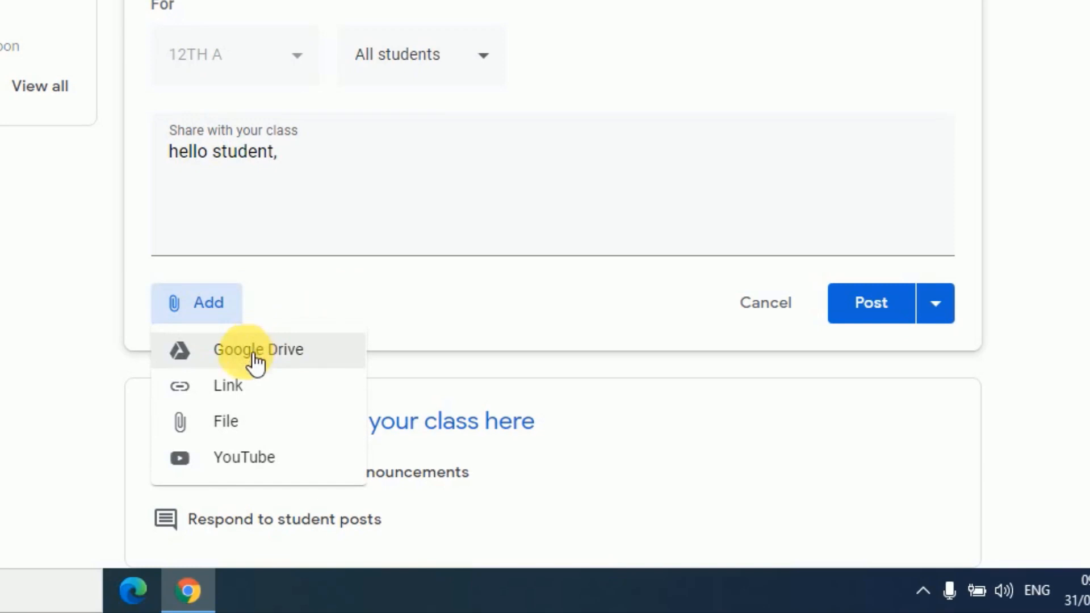
click(230, 388)
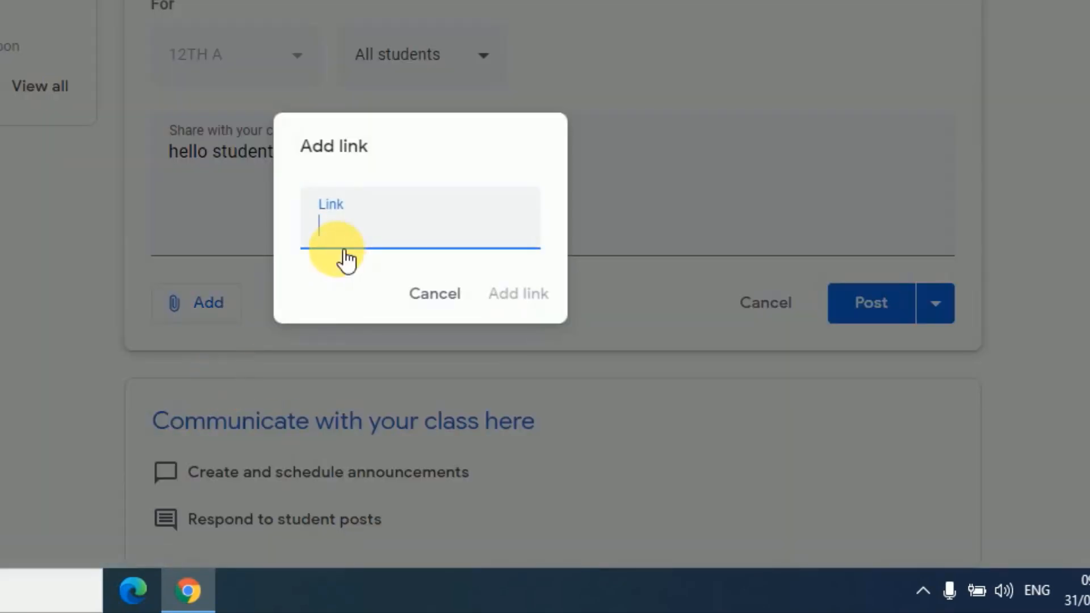
text(www)
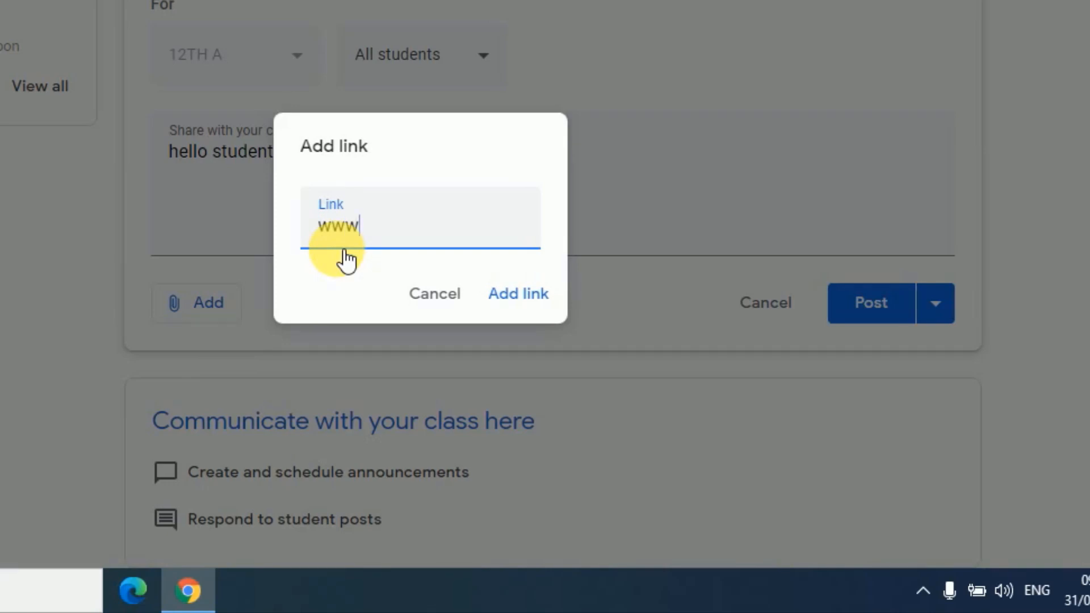
text(.gyankunz)
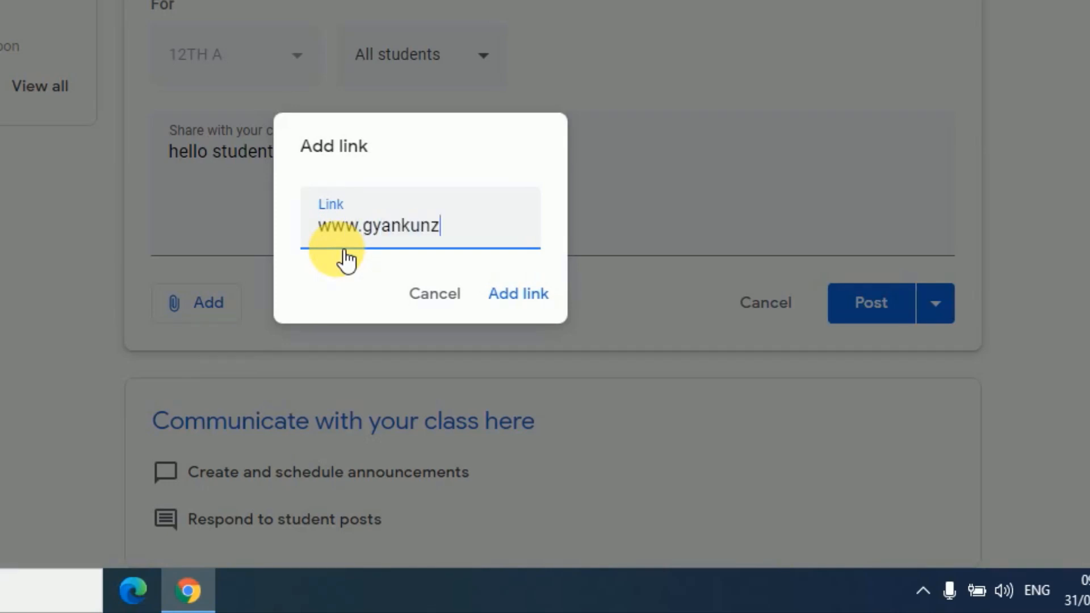
text(.)
text(com)
click(538, 299)
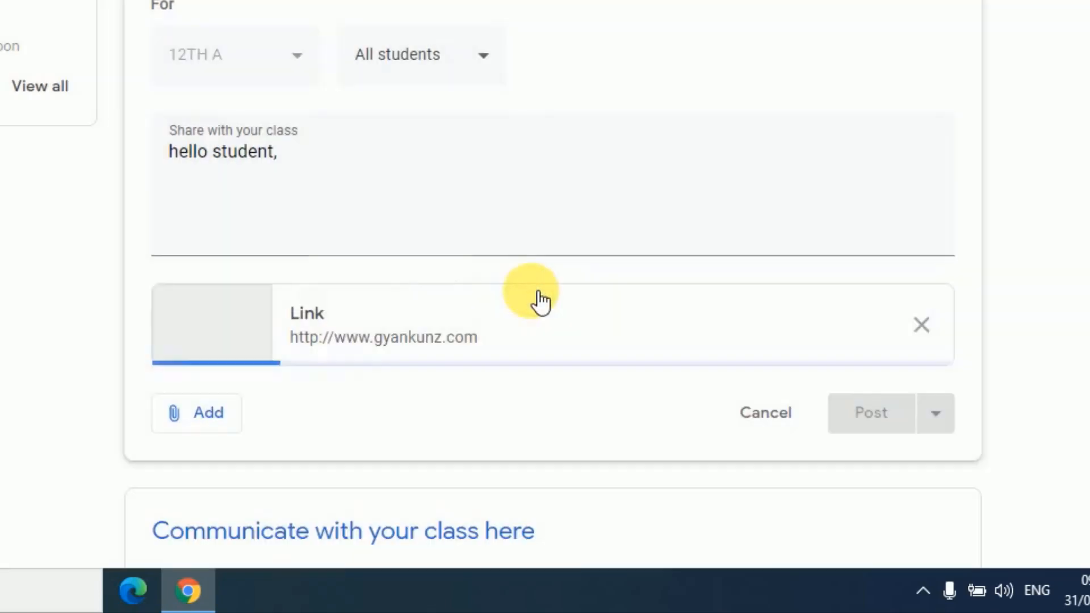
Upload the Excel file scenario from the Documents folder and attach it to the announcement
click(212, 425)
scroll(262, 443, down, 2)
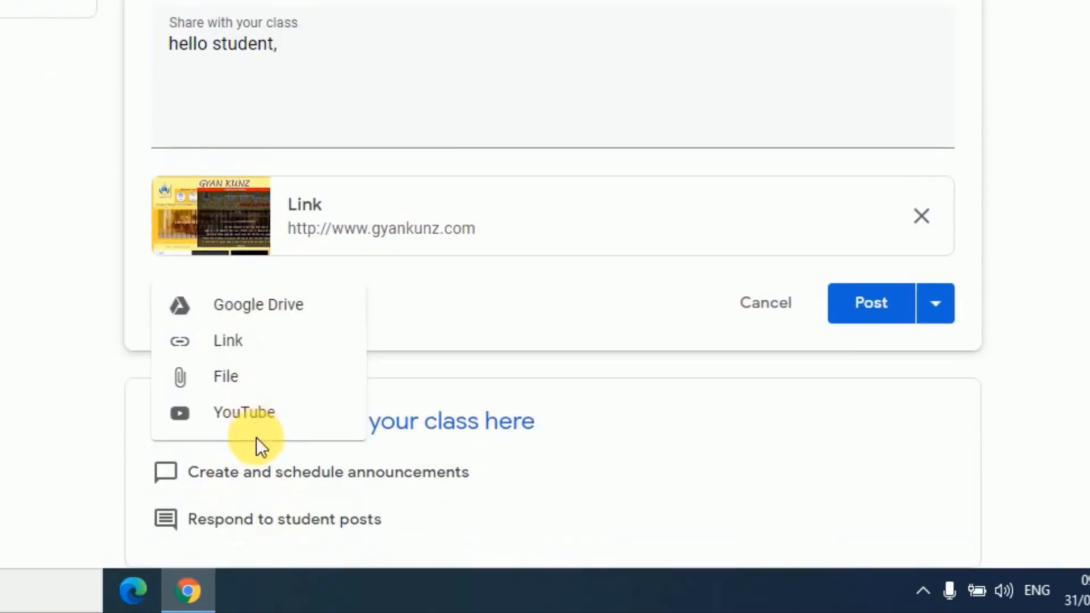
click(199, 380)
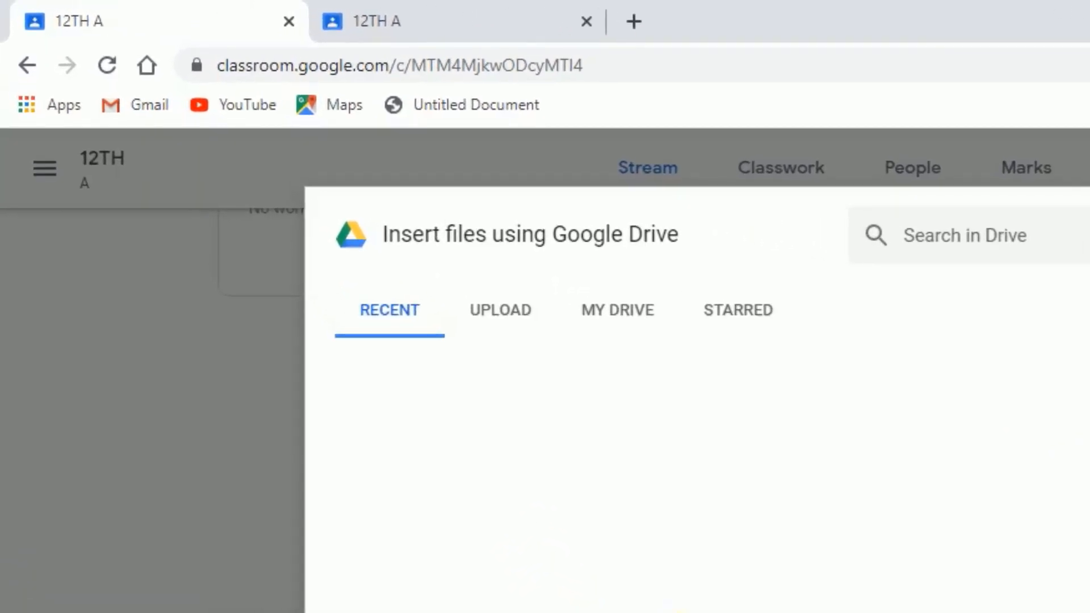
click(515, 313)
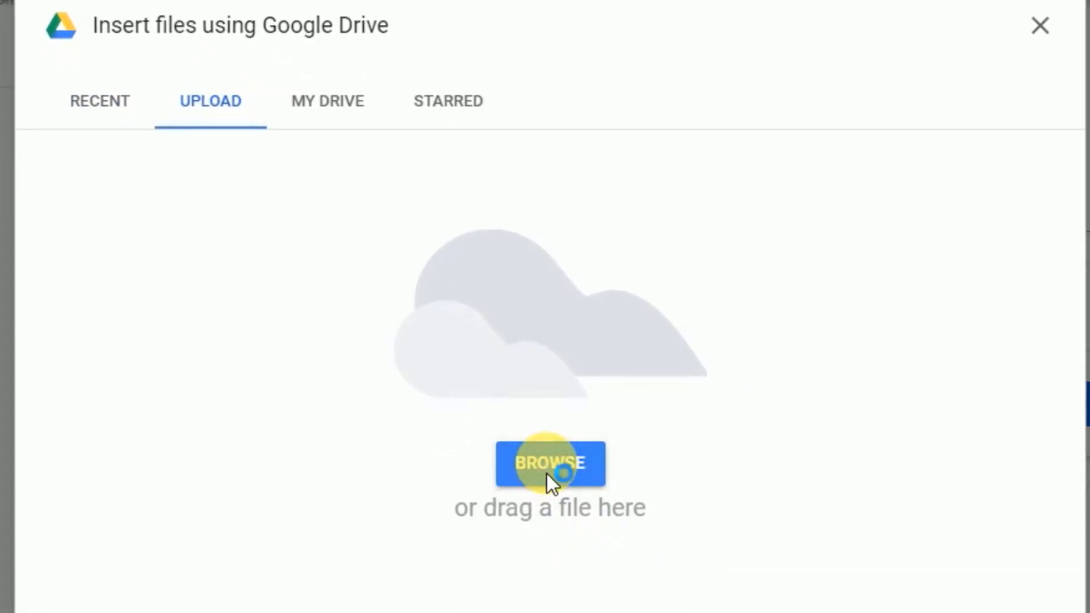
click(546, 472)
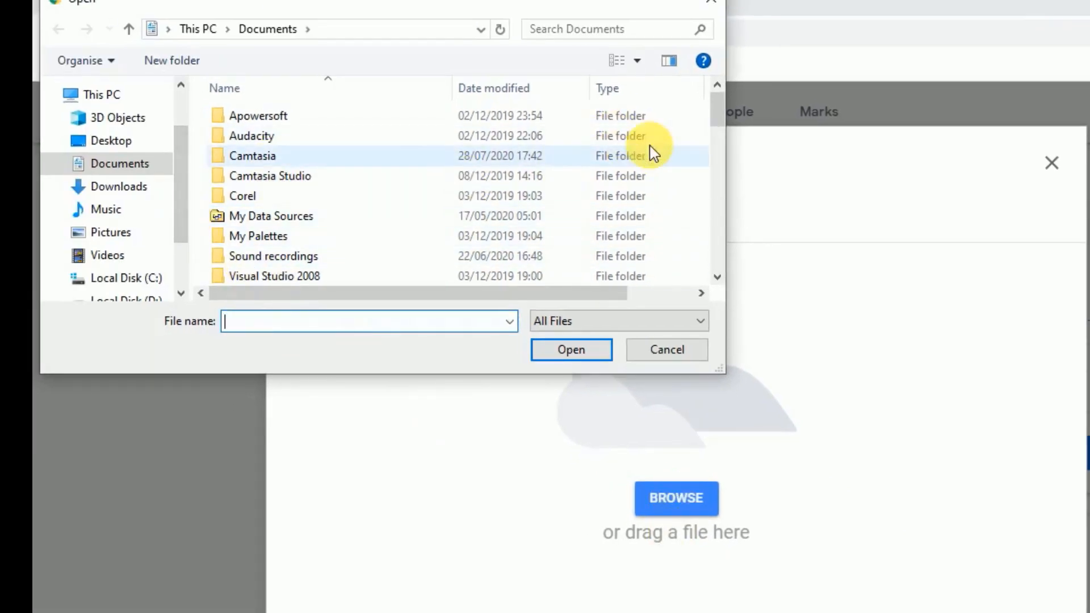
drag(716, 125, 693, 245)
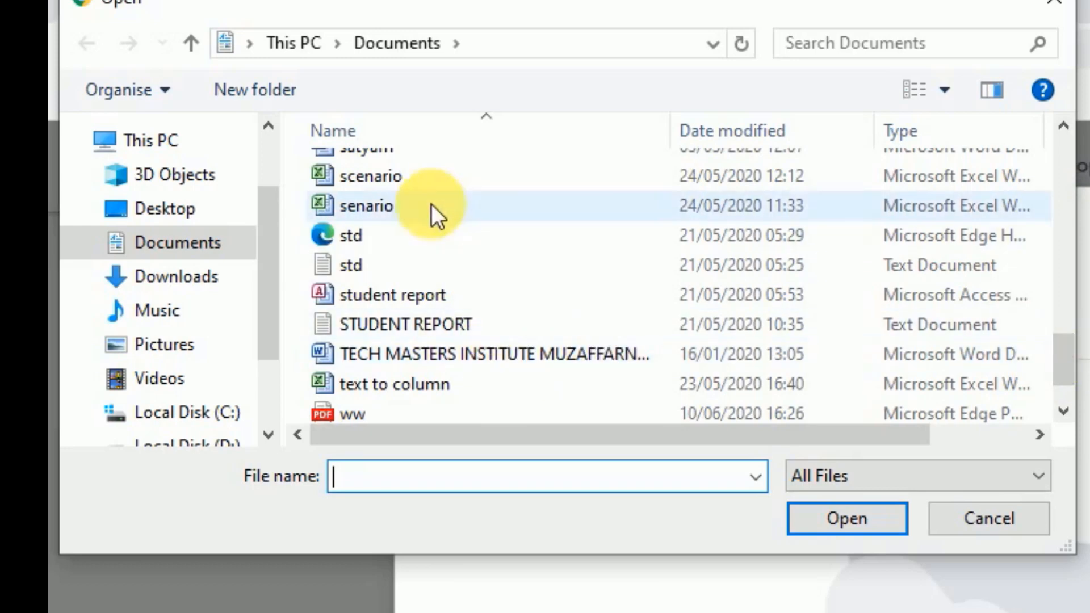
click(398, 182)
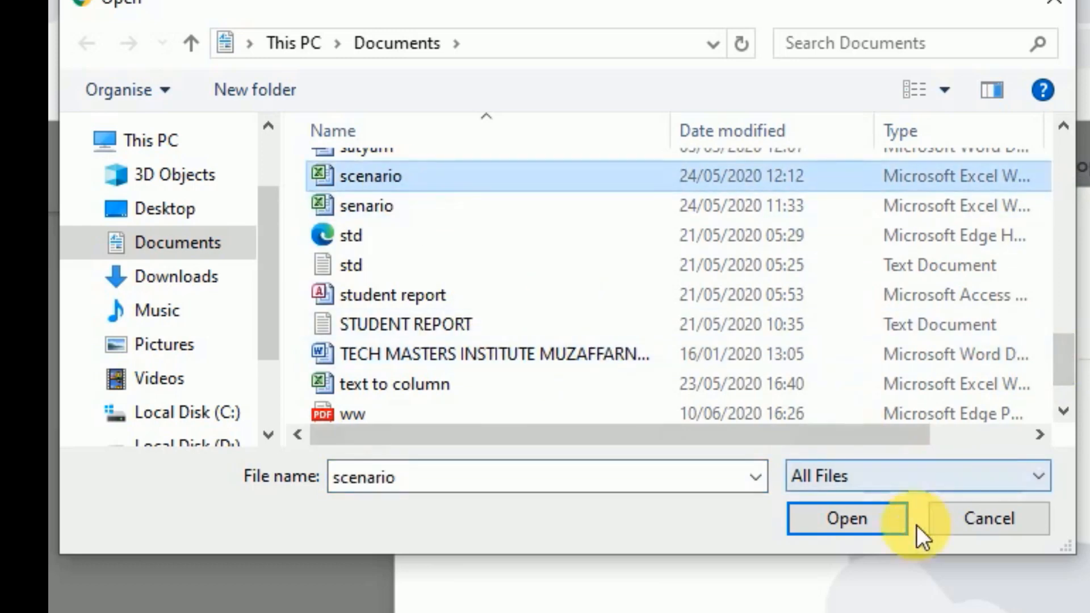
click(836, 518)
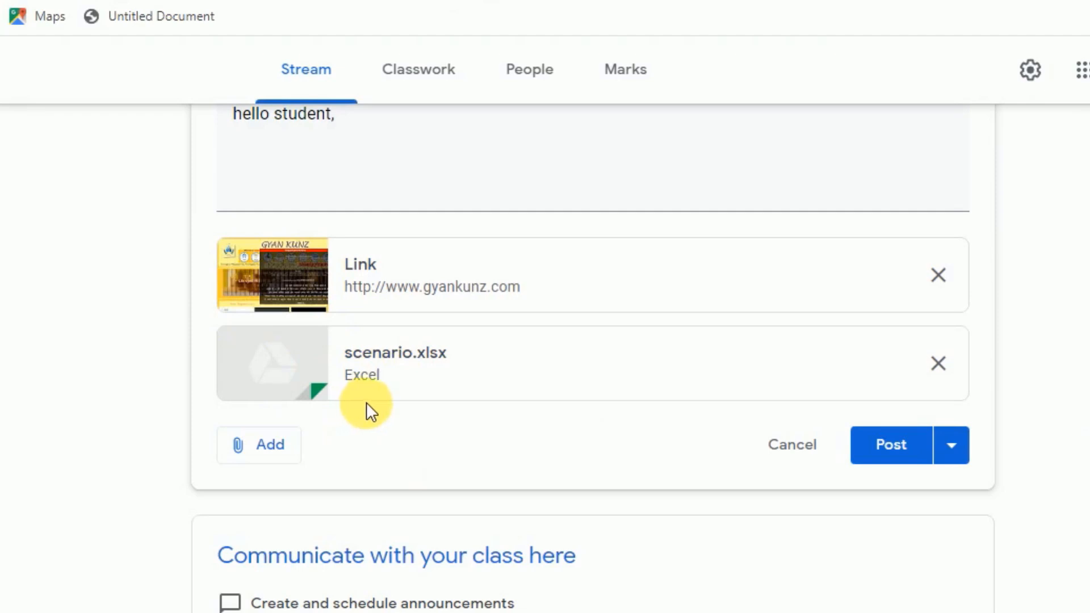
click(283, 454)
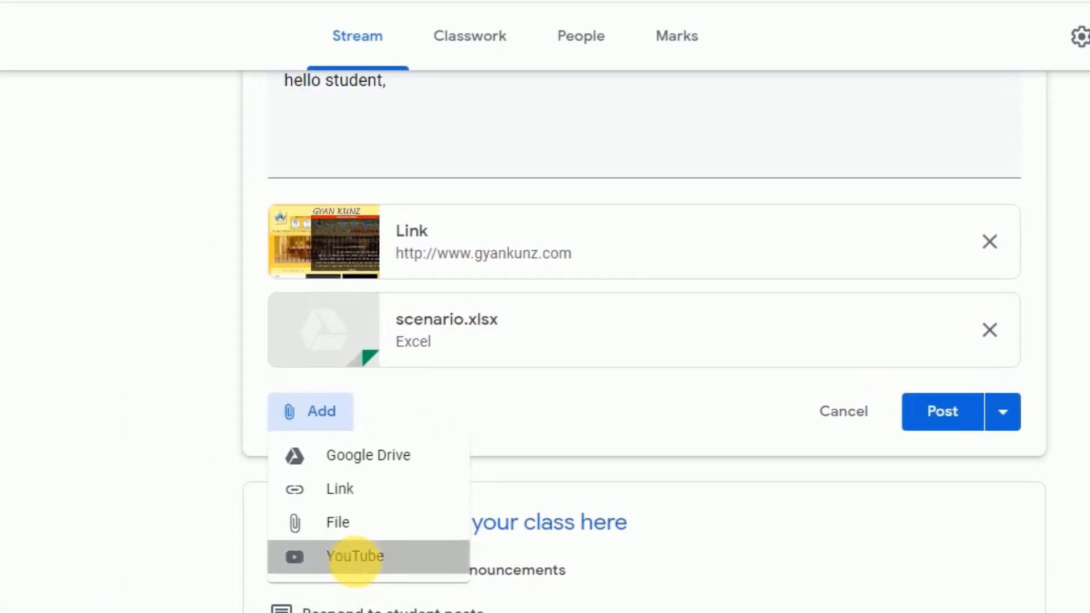
click(244, 494)
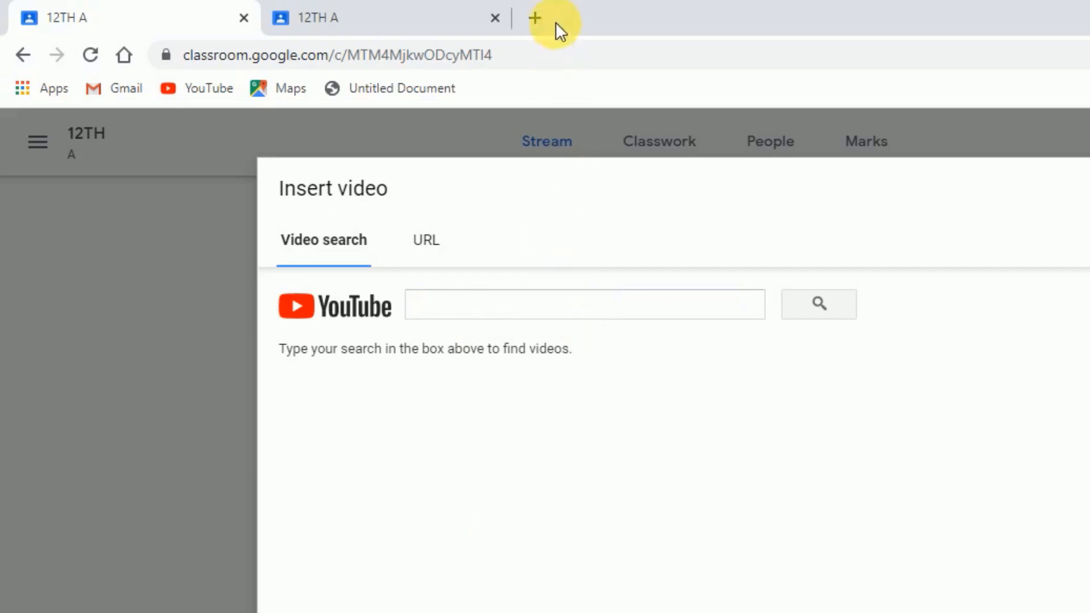
click(575, 312)
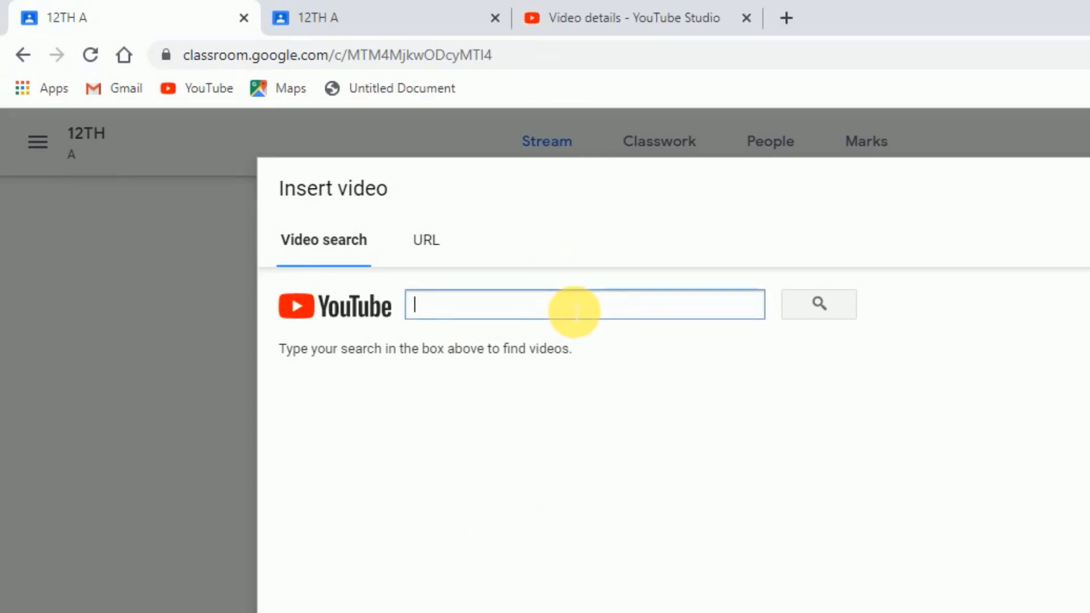
text(https://youtu.be/vKX0vraieH0)
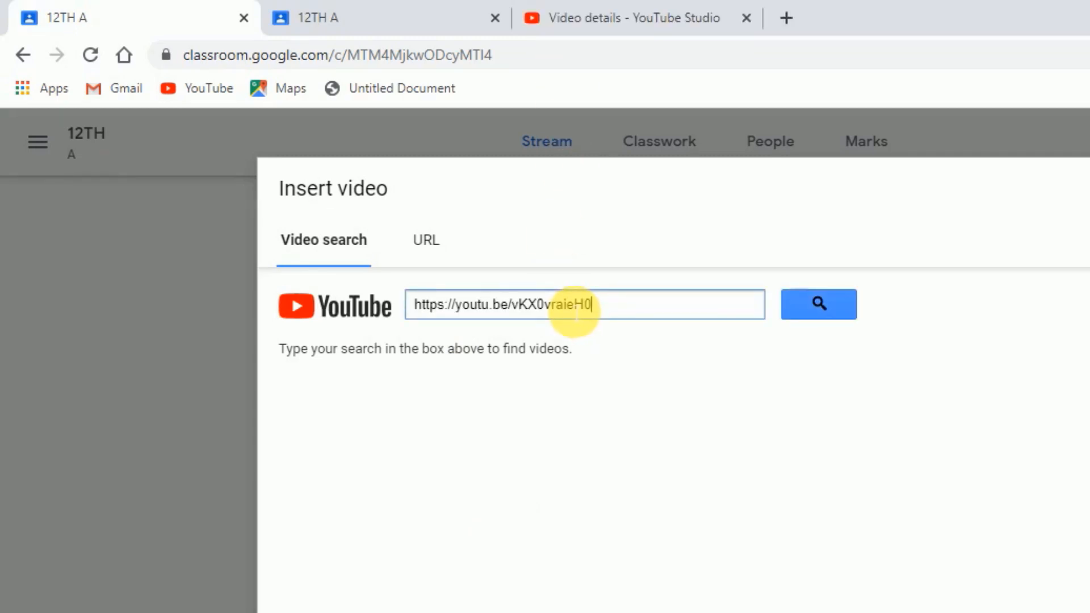
click(809, 305)
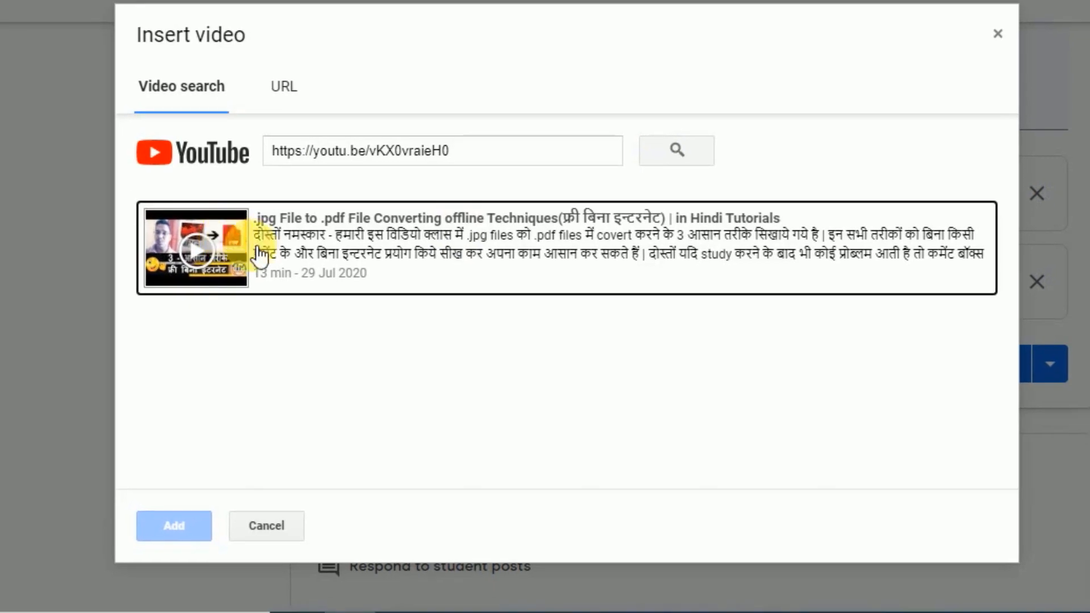
click(260, 255)
click(168, 526)
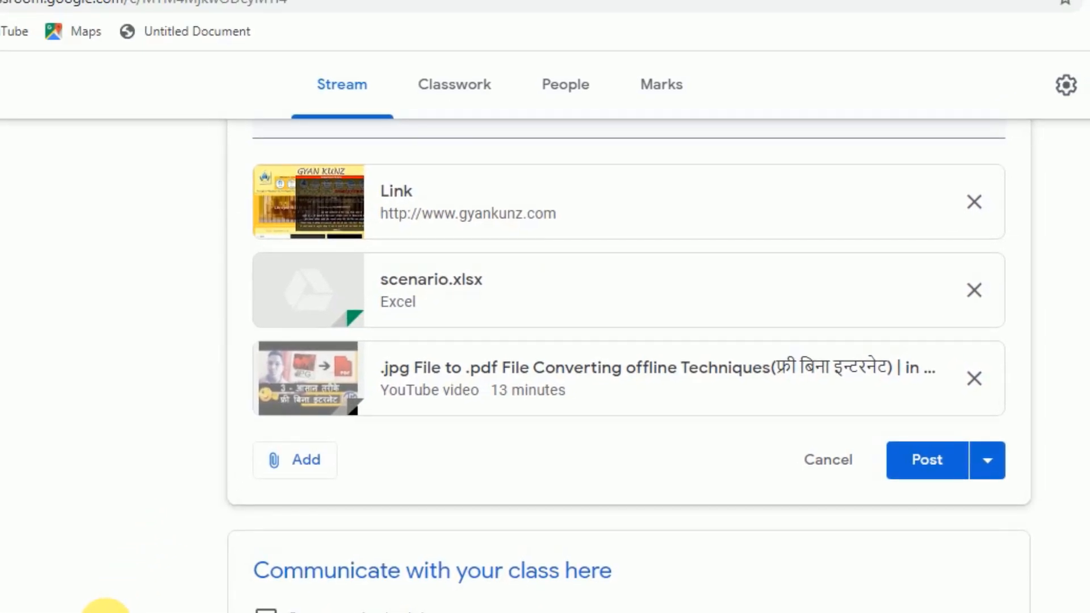
scroll(105, 607, up, 4)
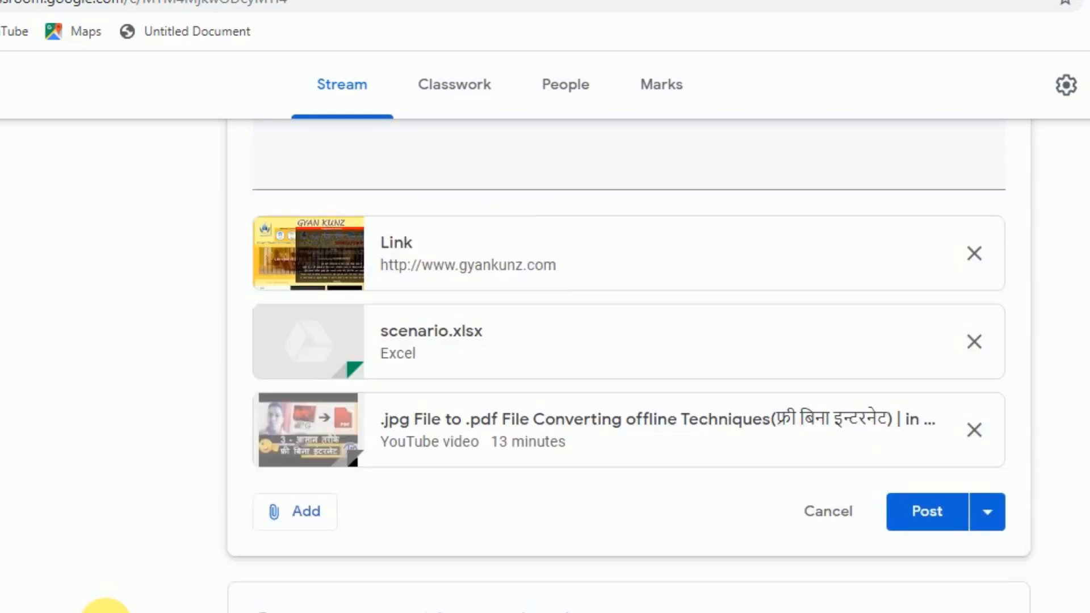
scroll(106, 608, down, 2)
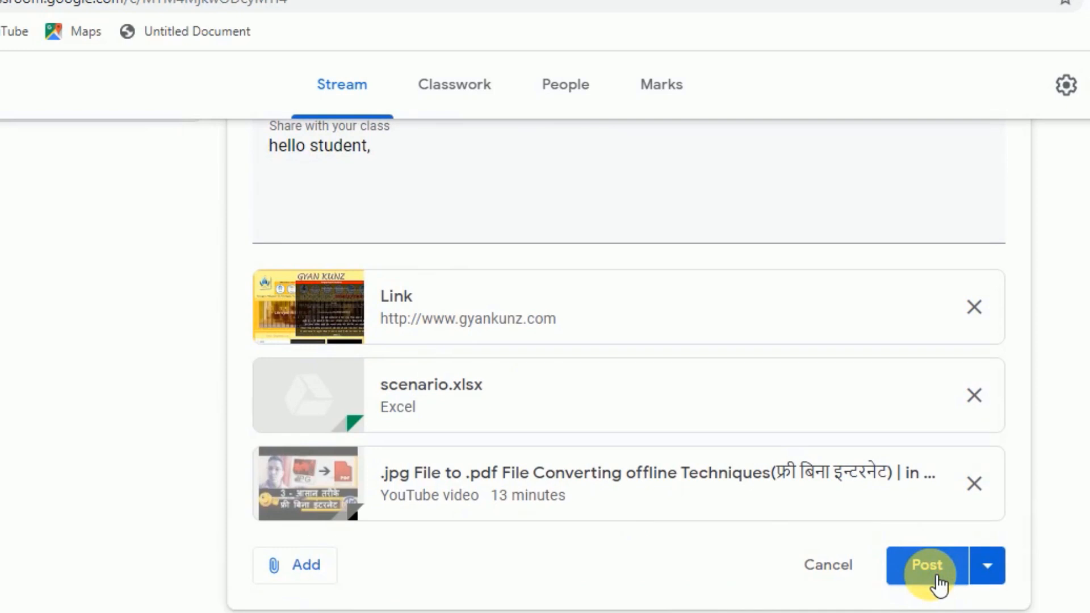
click(994, 573)
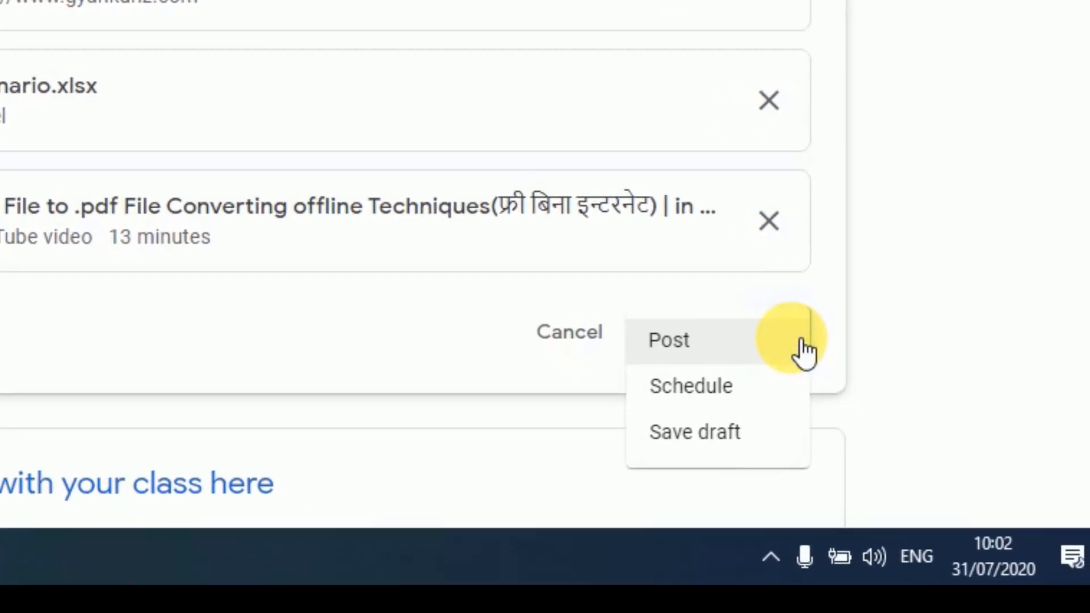
click(701, 389)
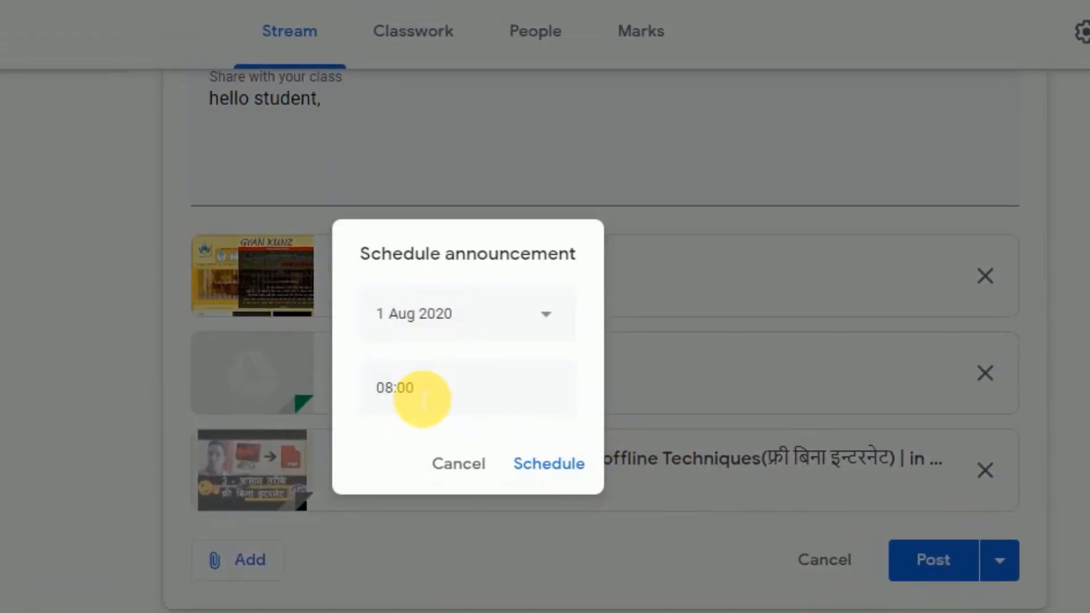
click(454, 465)
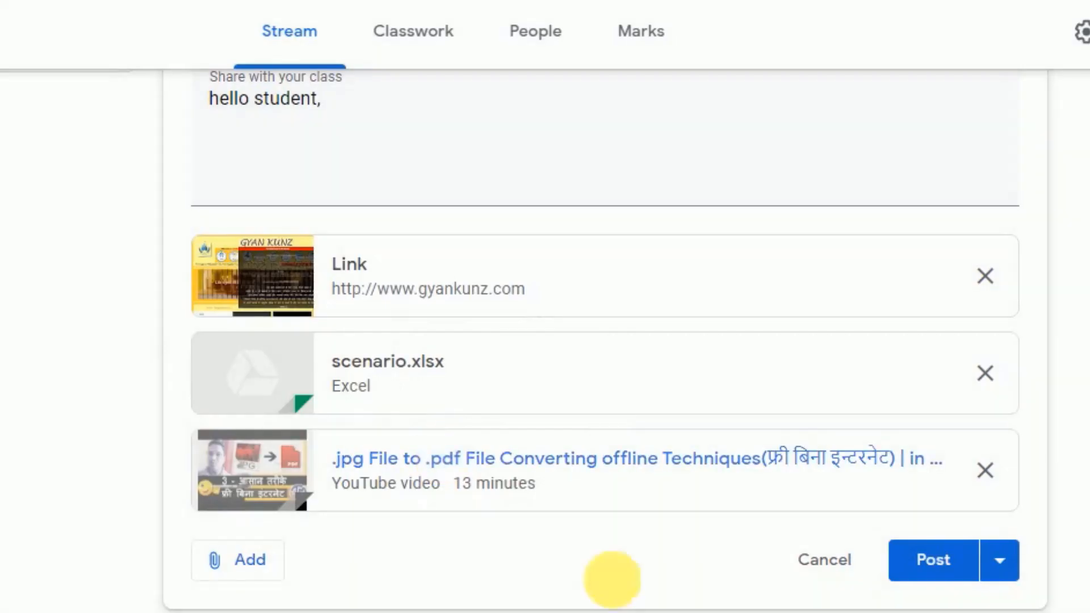
click(1007, 565)
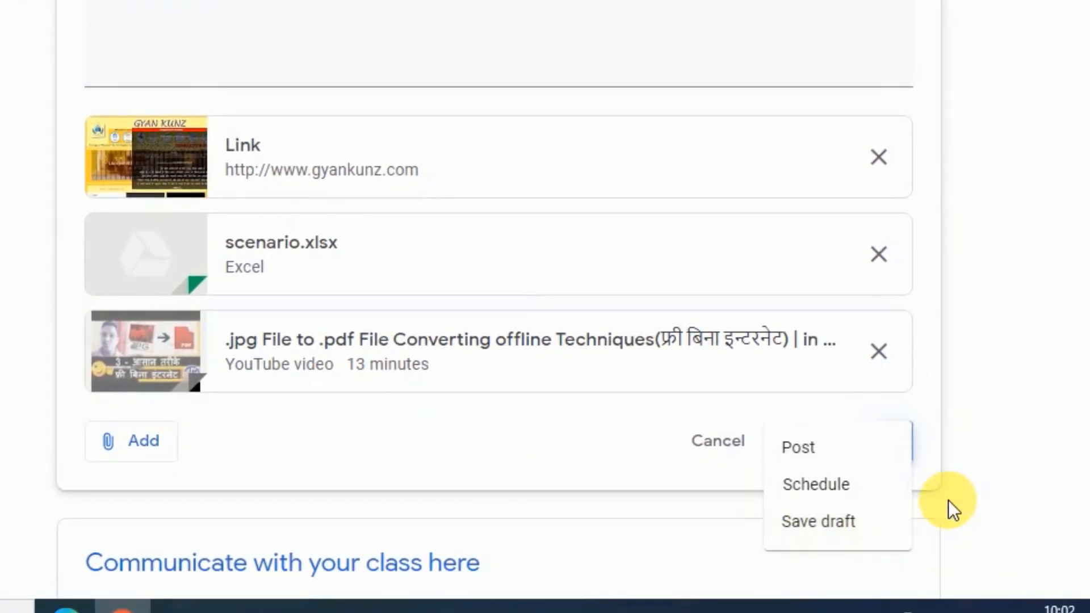
click(1044, 450)
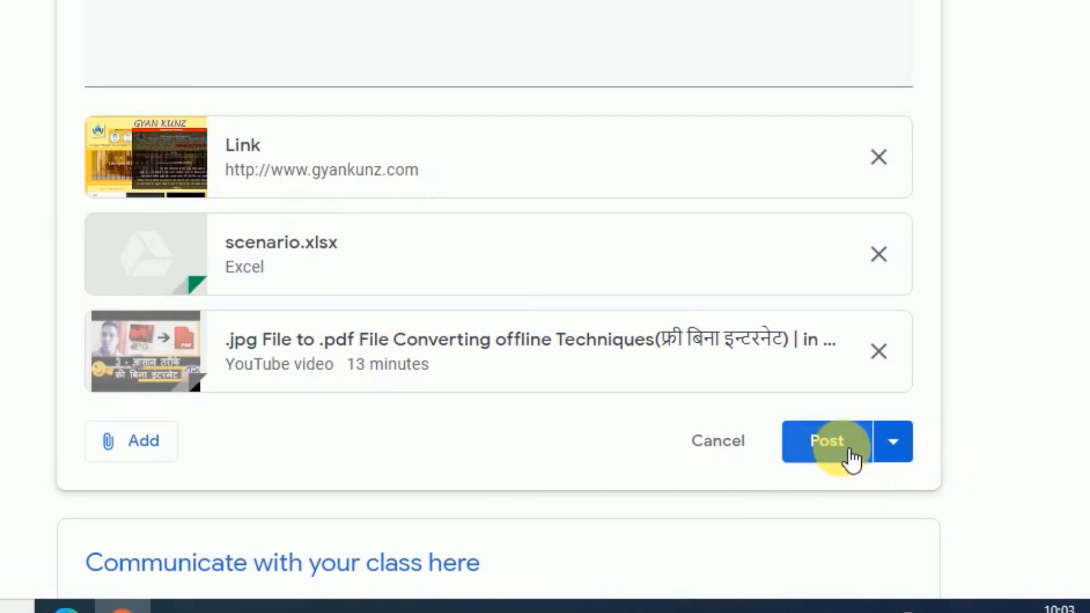
Post the announcement immediately and show the updated stream in the student's 12TH A class
click(828, 451)
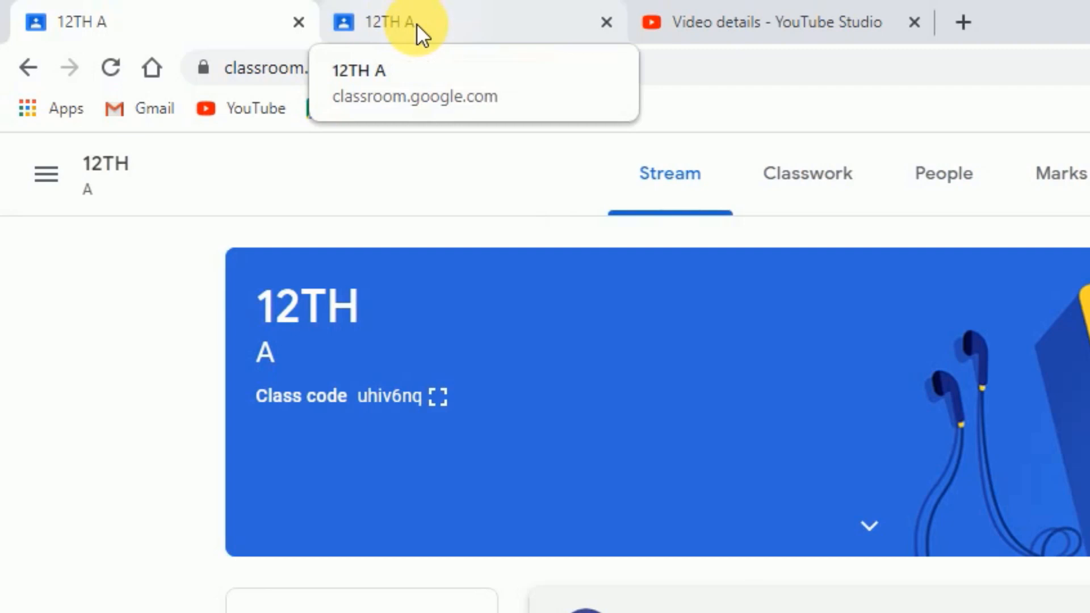
click(417, 23)
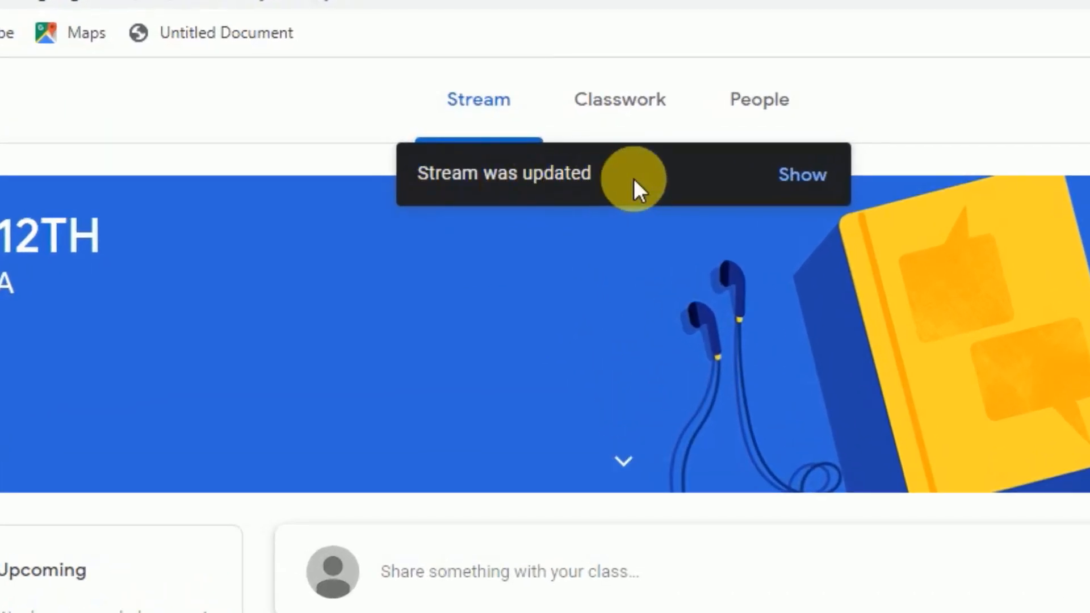
click(806, 177)
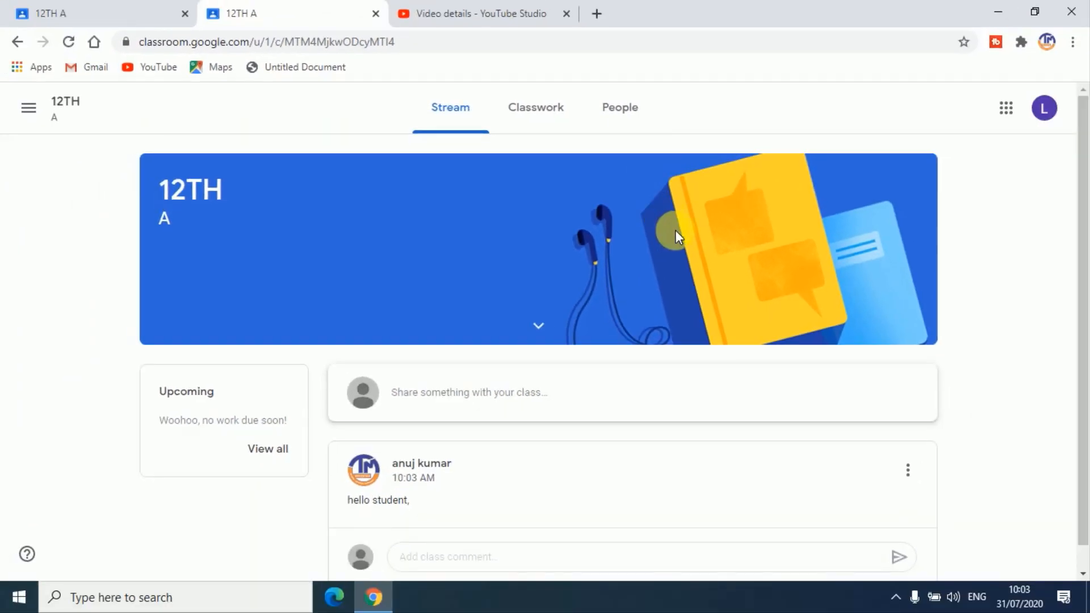
scroll(670, 238, down, 3)
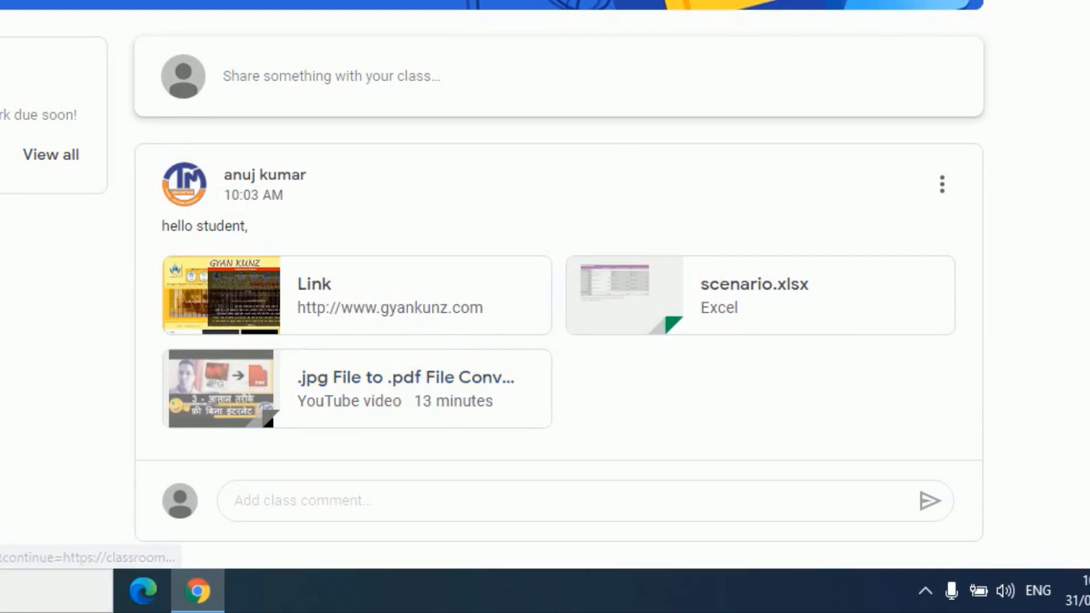
Post the class comment "thank sir" on the announcement from the student account
click(256, 518)
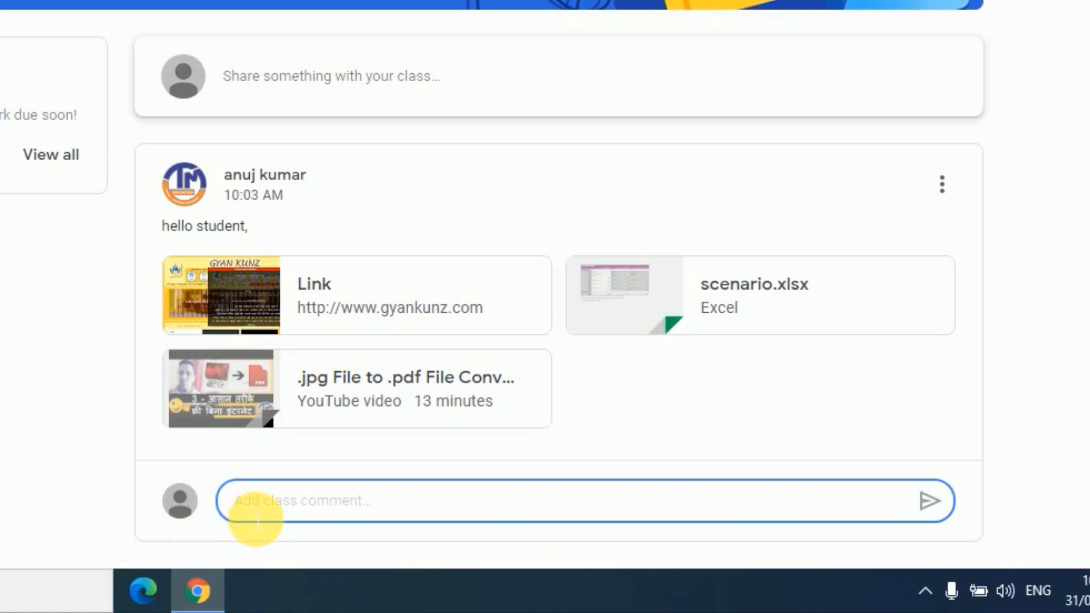
text(than)
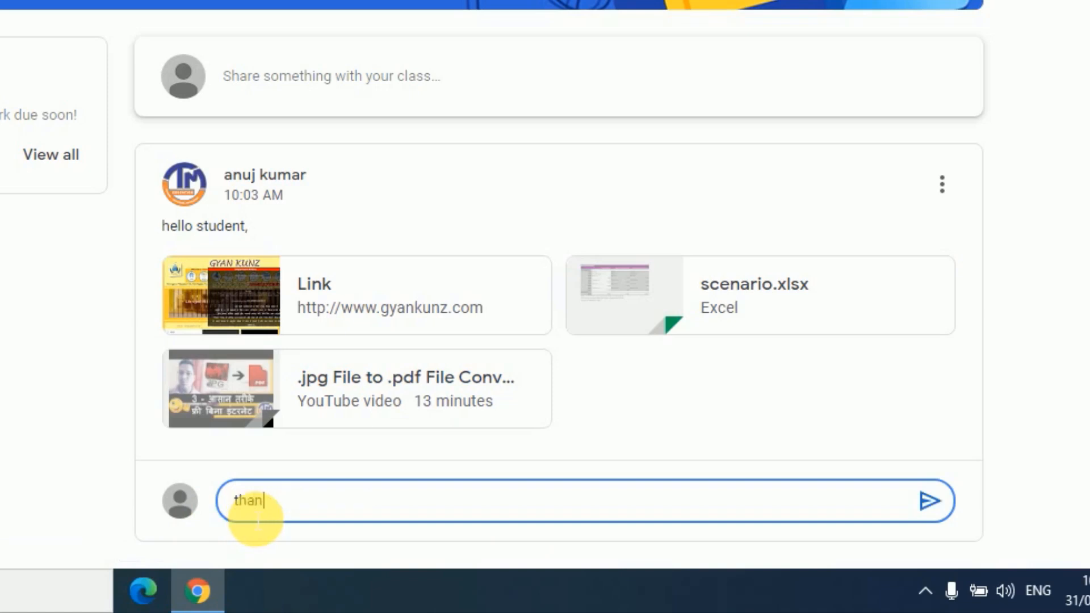
text(k sir)
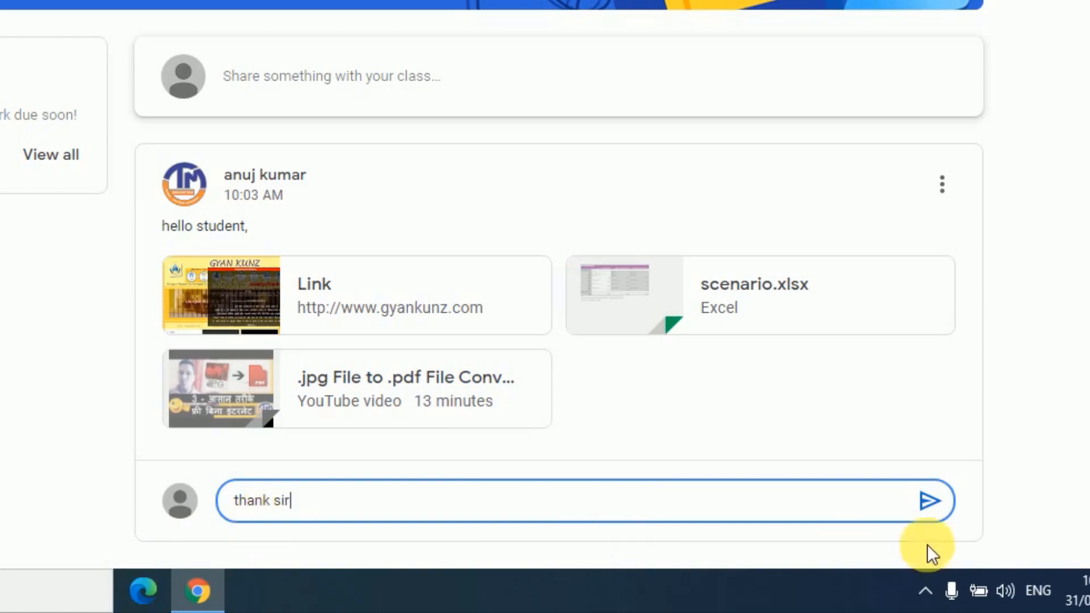
click(928, 502)
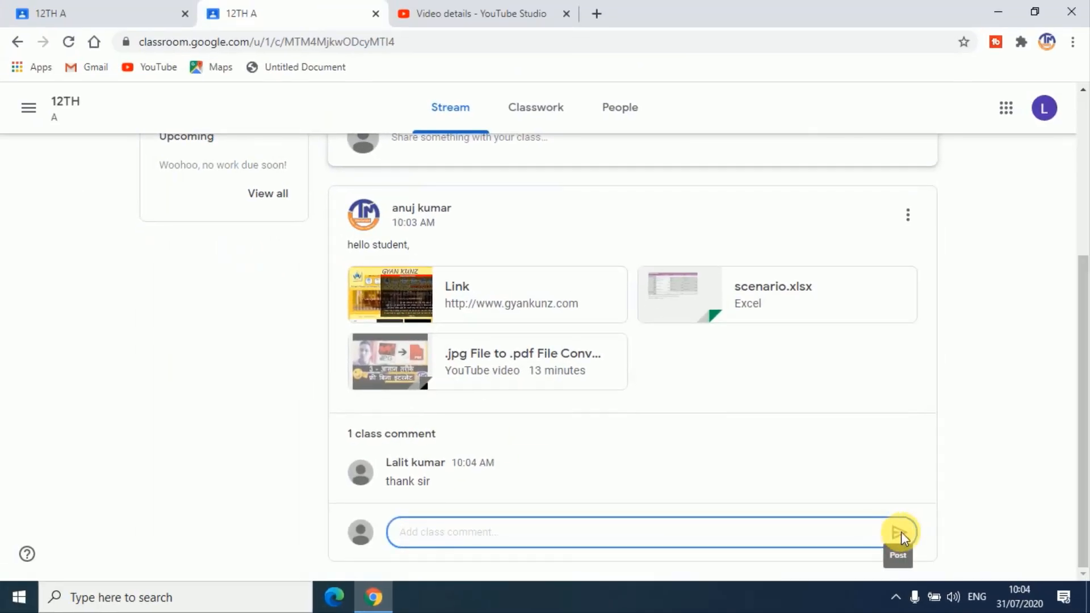
Examine the student's comment under the announcement in the teacher's 12TH A stream
click(40, 16)
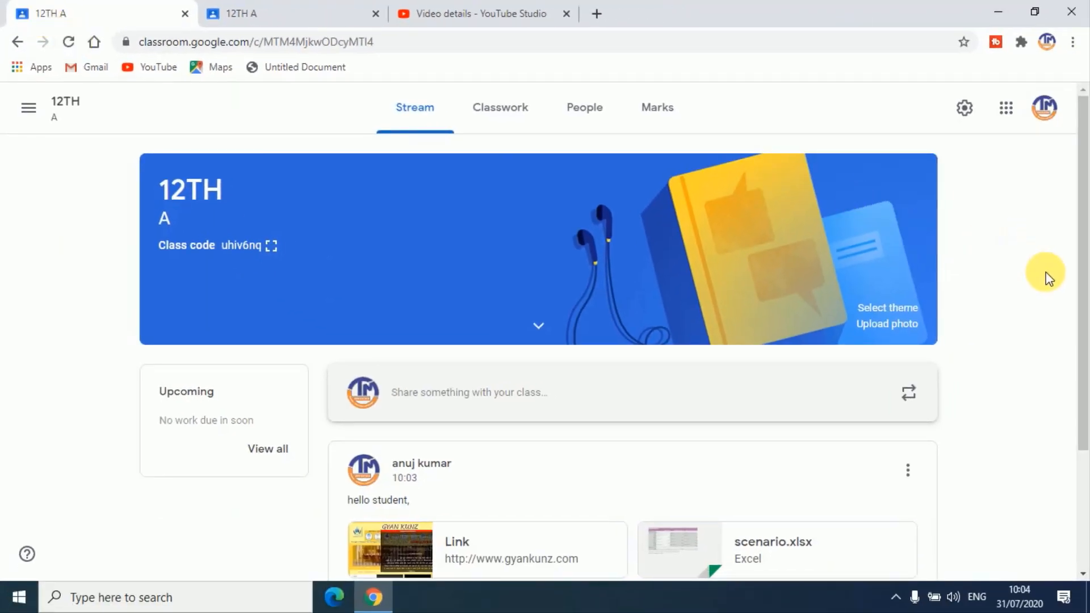
scroll(1047, 275, down, 1)
drag(1078, 214, 1078, 406)
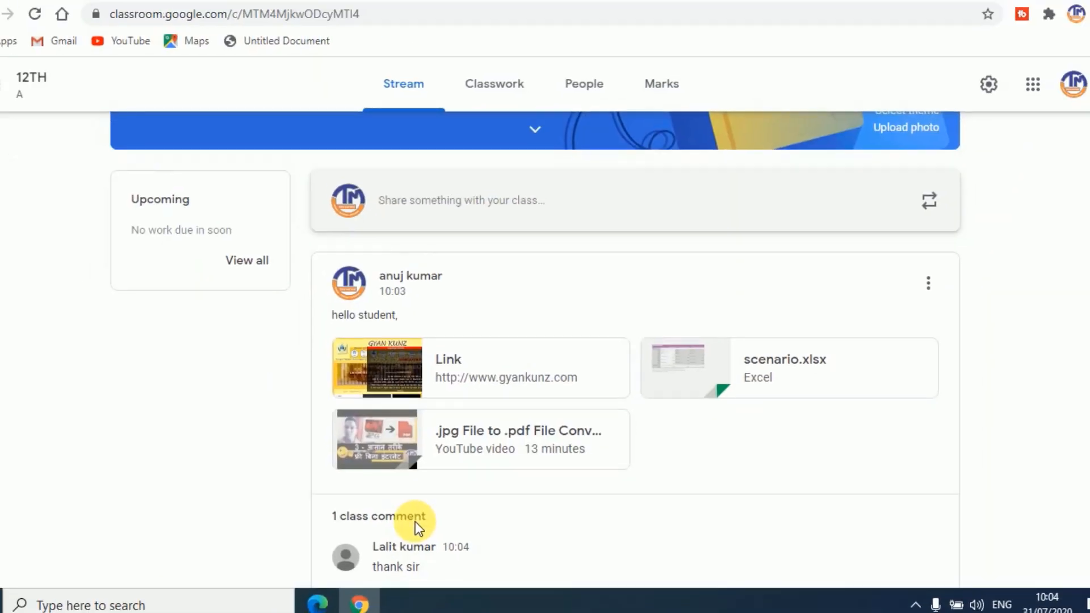
Open the Classwork page of the teacher's 12TH A class
scroll(352, 419, up, 4)
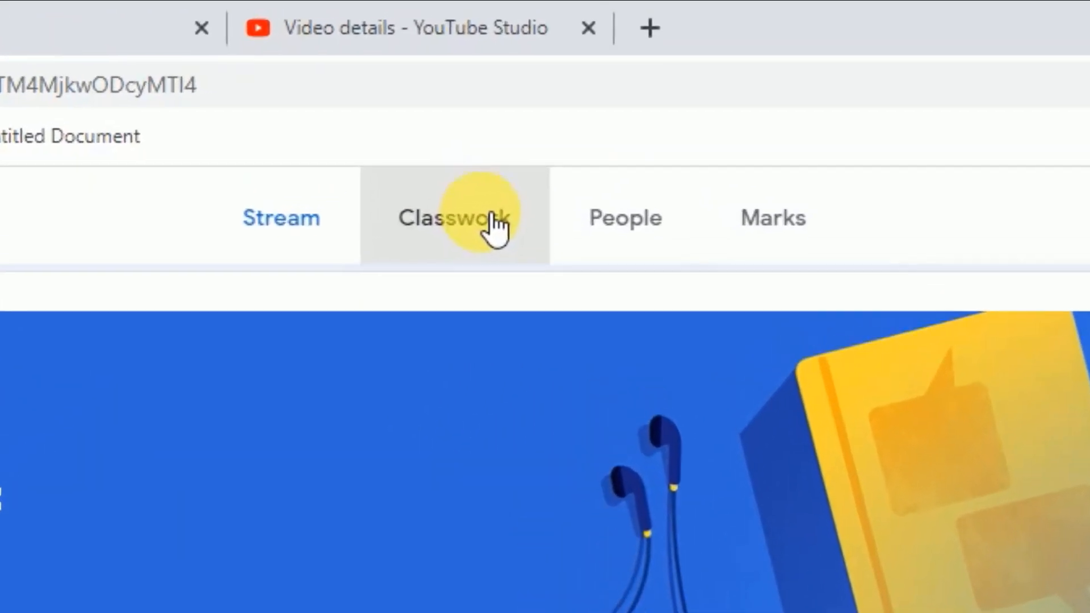
click(492, 219)
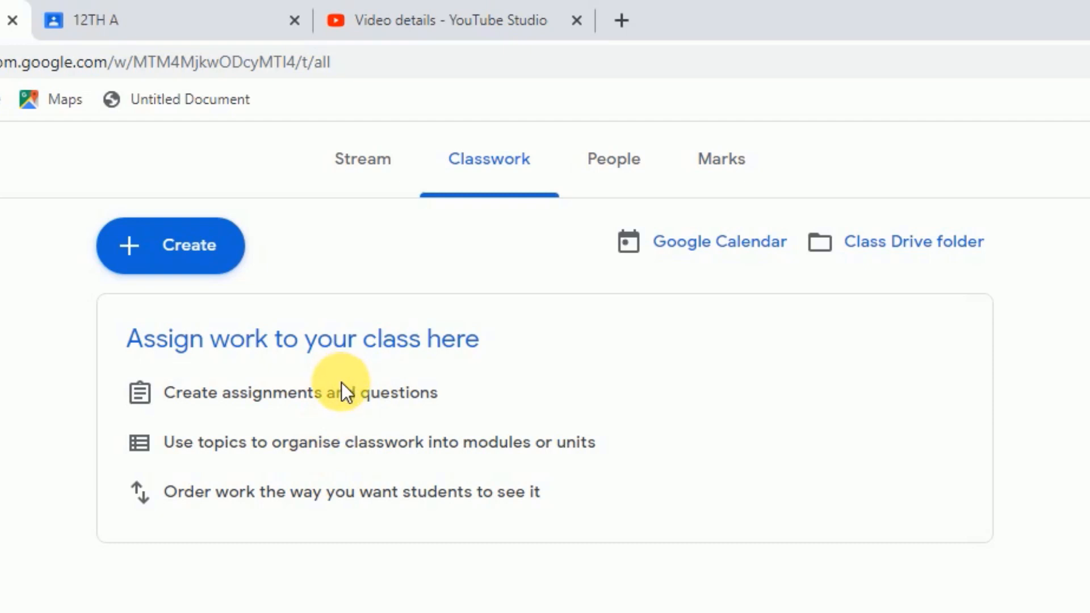
Examine the attachment sources offered in a new assignment form and close the form without assigning
click(139, 255)
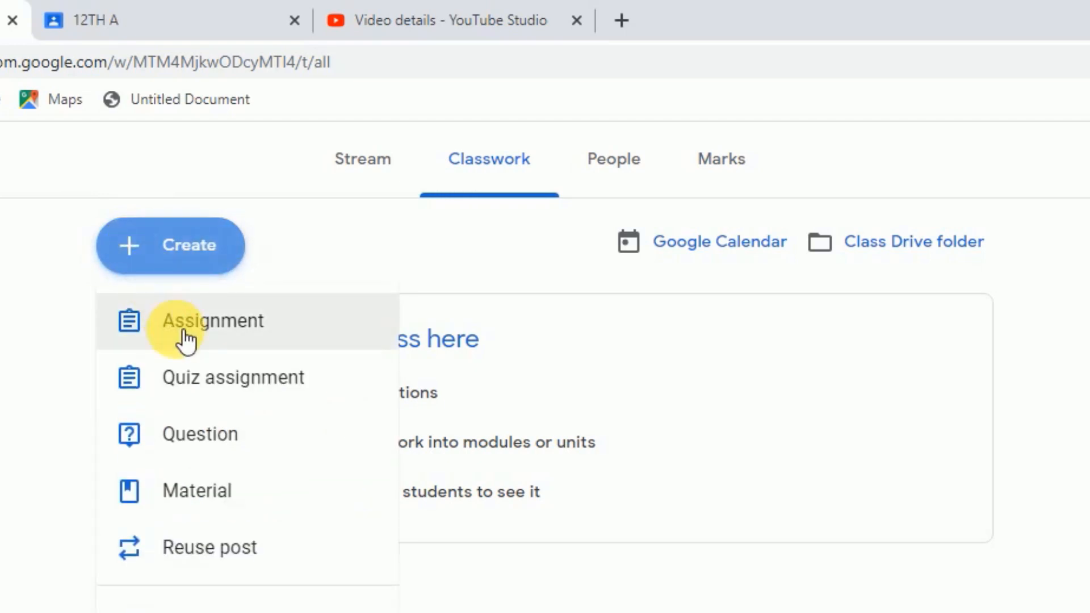
click(186, 340)
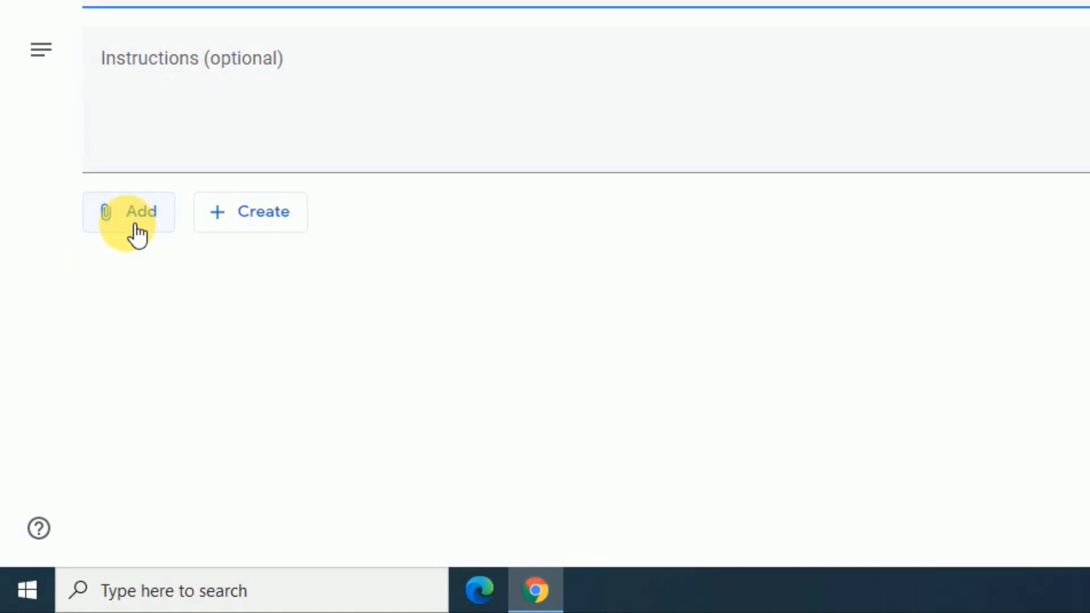
click(137, 232)
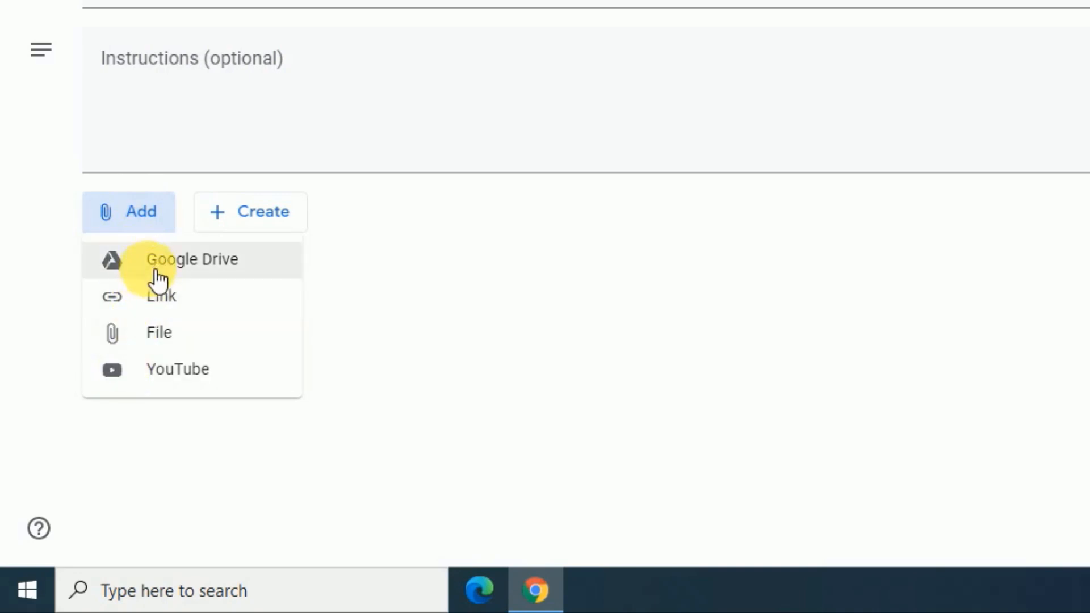
click(397, 268)
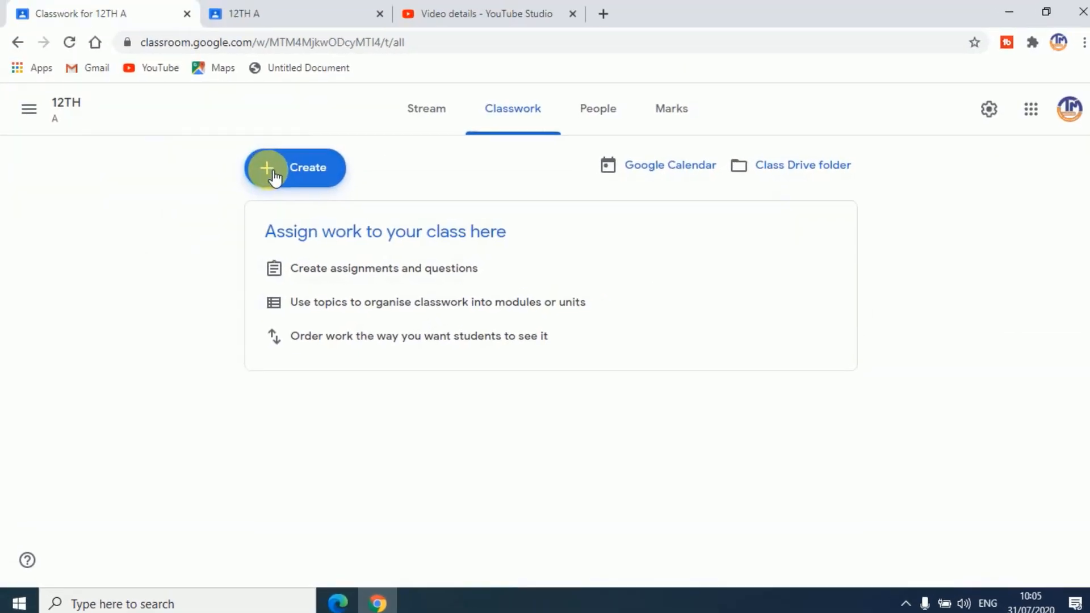
Examine the new quiz assignment form with its attached Blank Quiz and close it without assigning
click(274, 178)
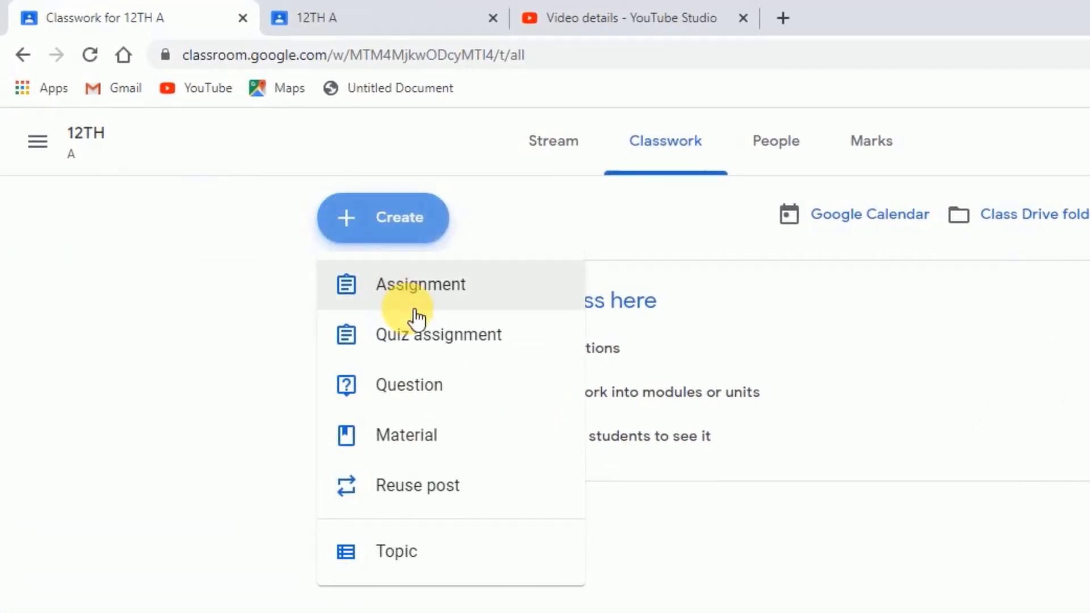
click(424, 338)
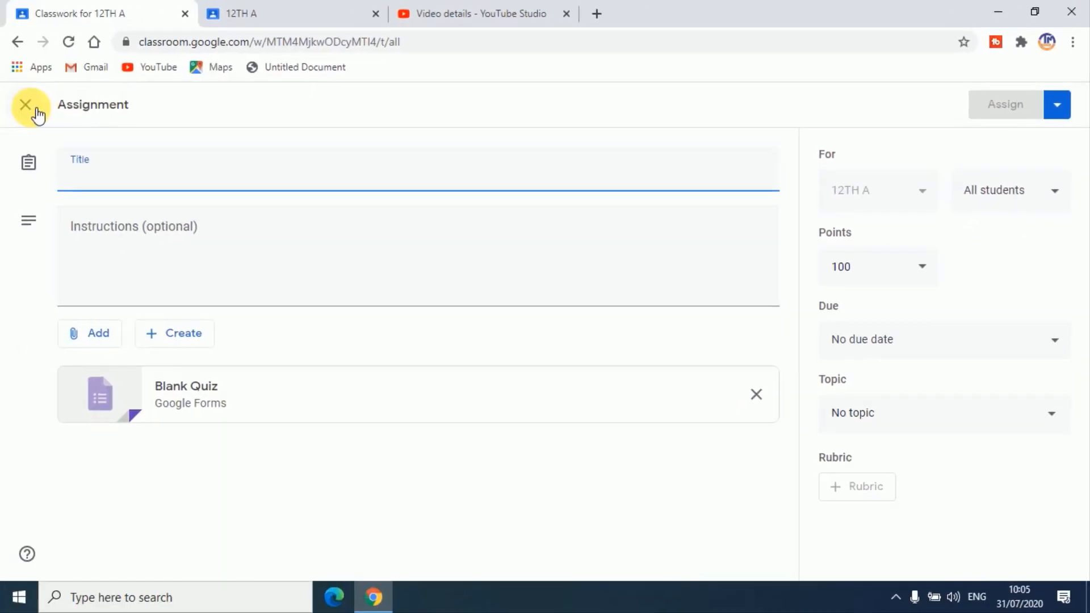
click(32, 107)
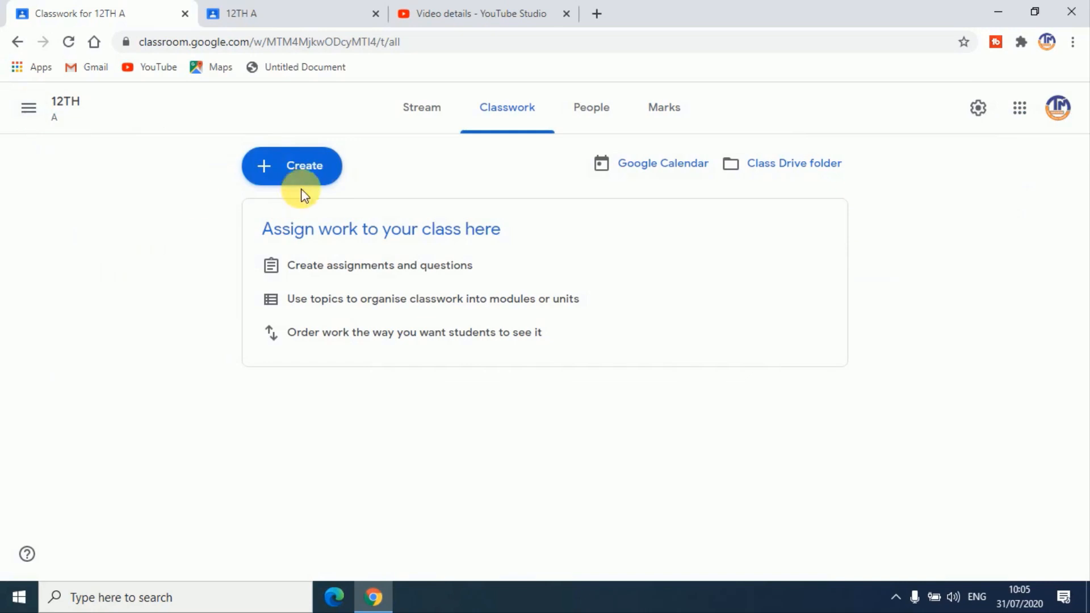
Create a classwork question reading "2+2=" and set its answer type to Multiple choice
click(268, 170)
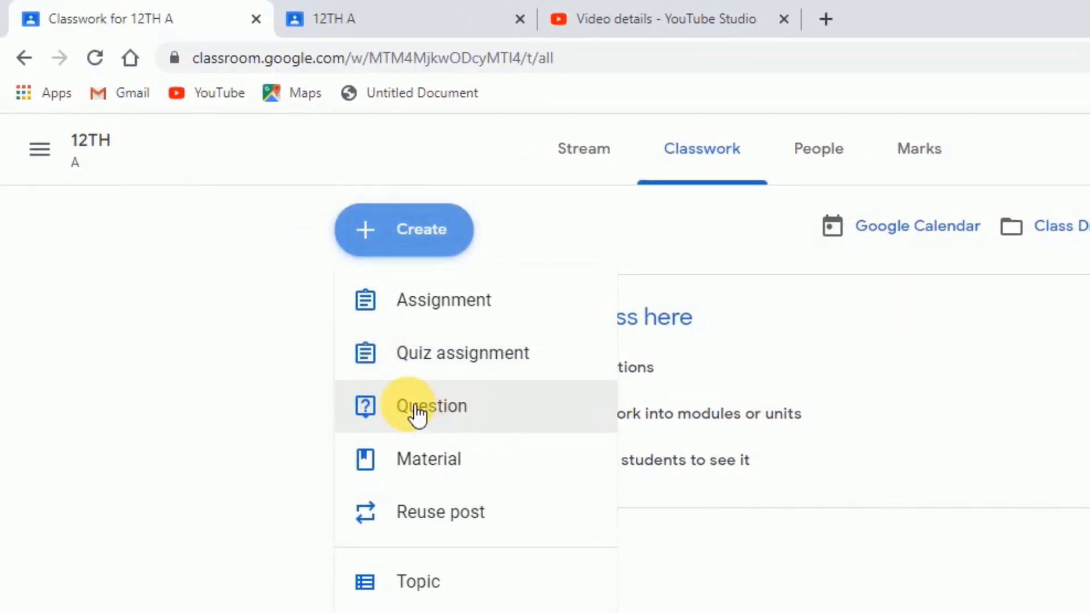
click(446, 409)
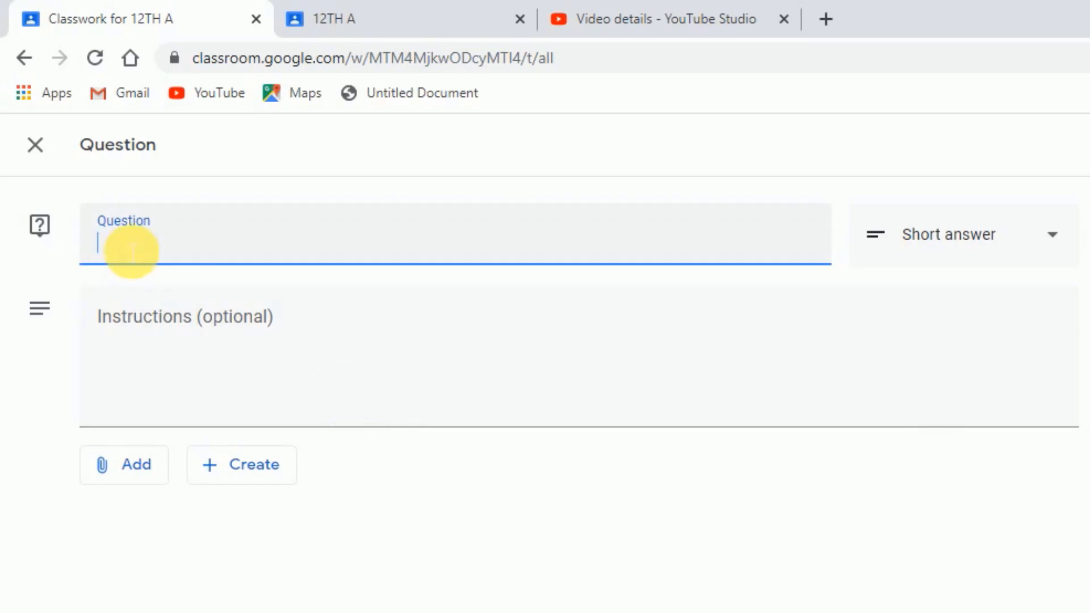
text(2+2=)
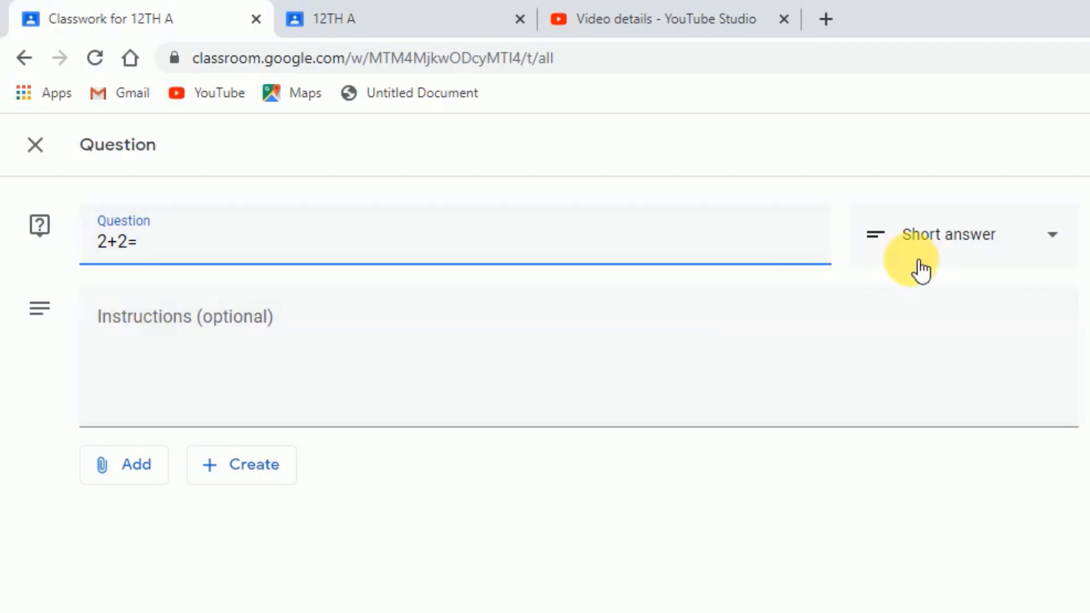
click(1067, 241)
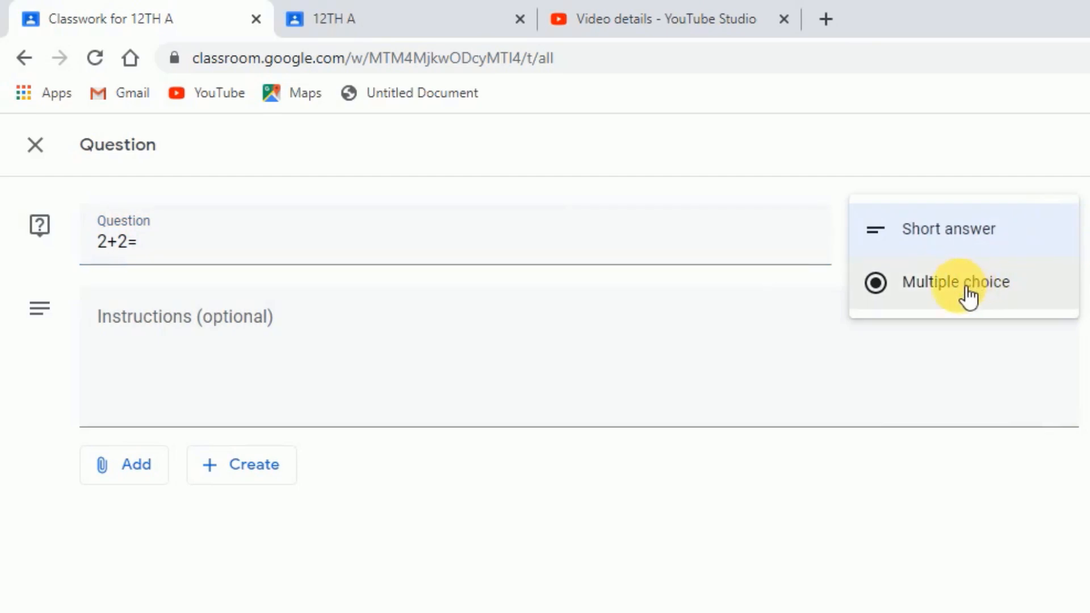
click(968, 295)
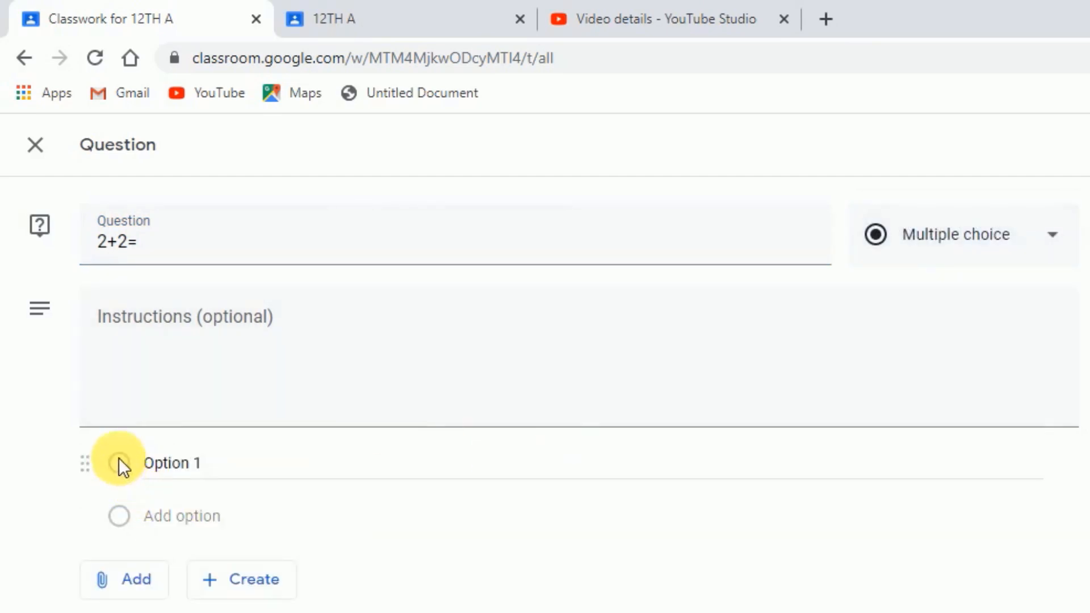
Fill in four answer options for the question: 2, 3, 4 and 5
click(181, 473)
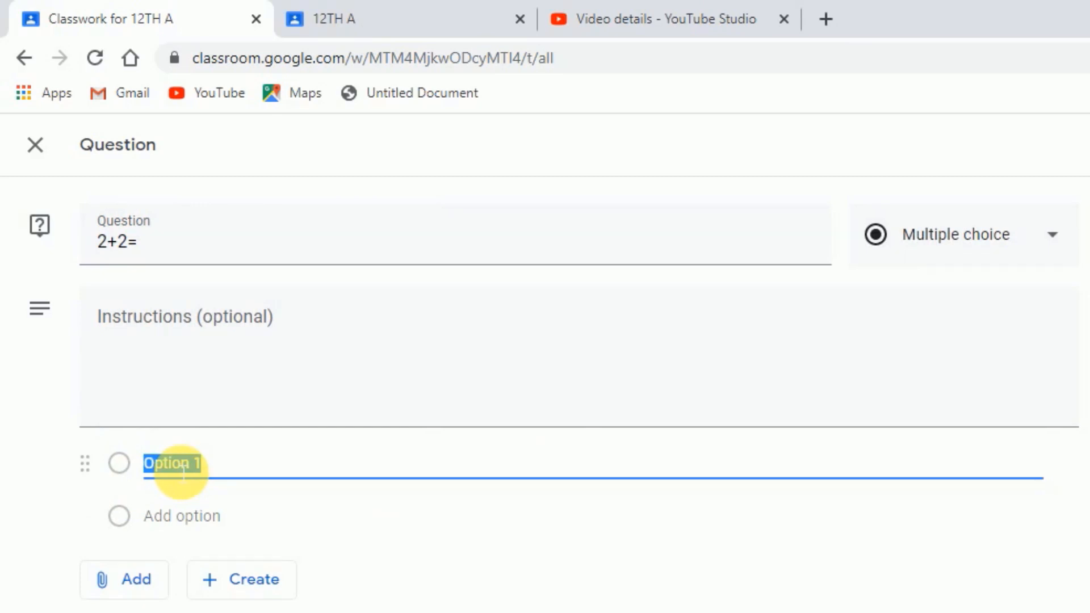
text(2)
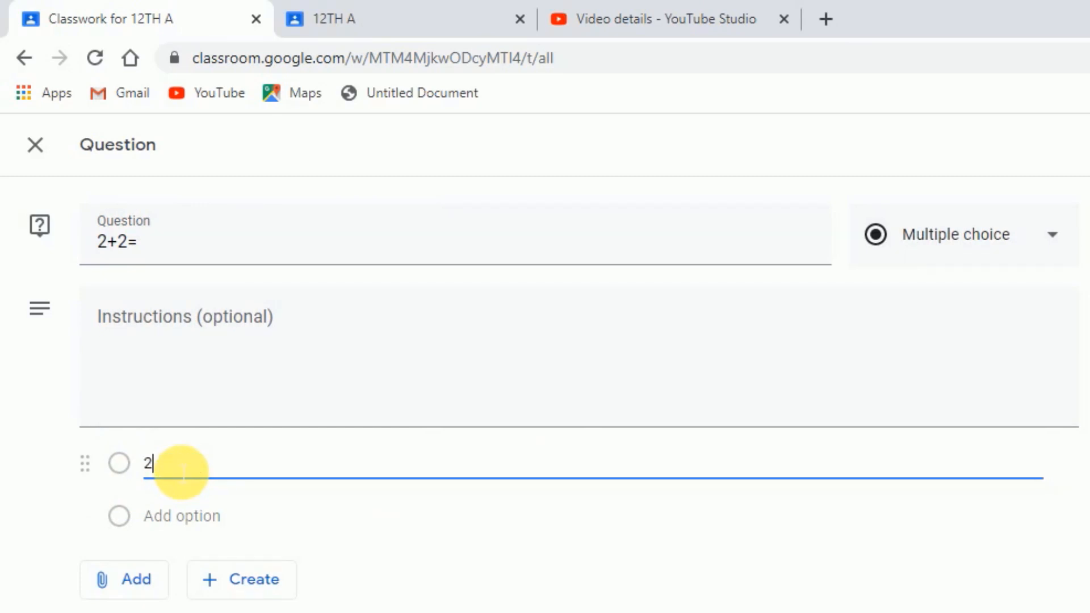
click(199, 525)
text(3)
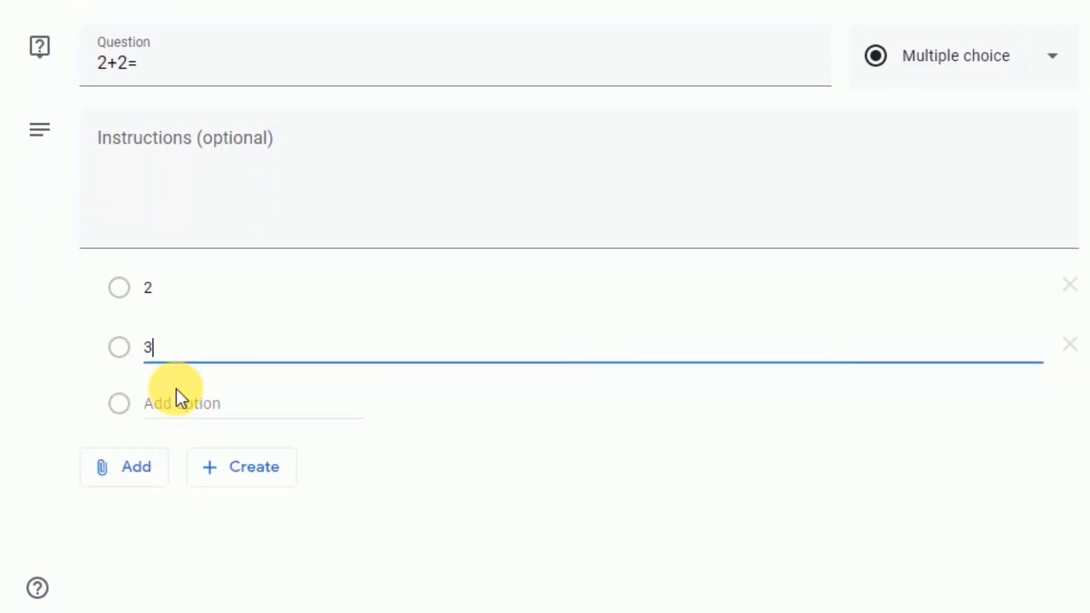
click(189, 408)
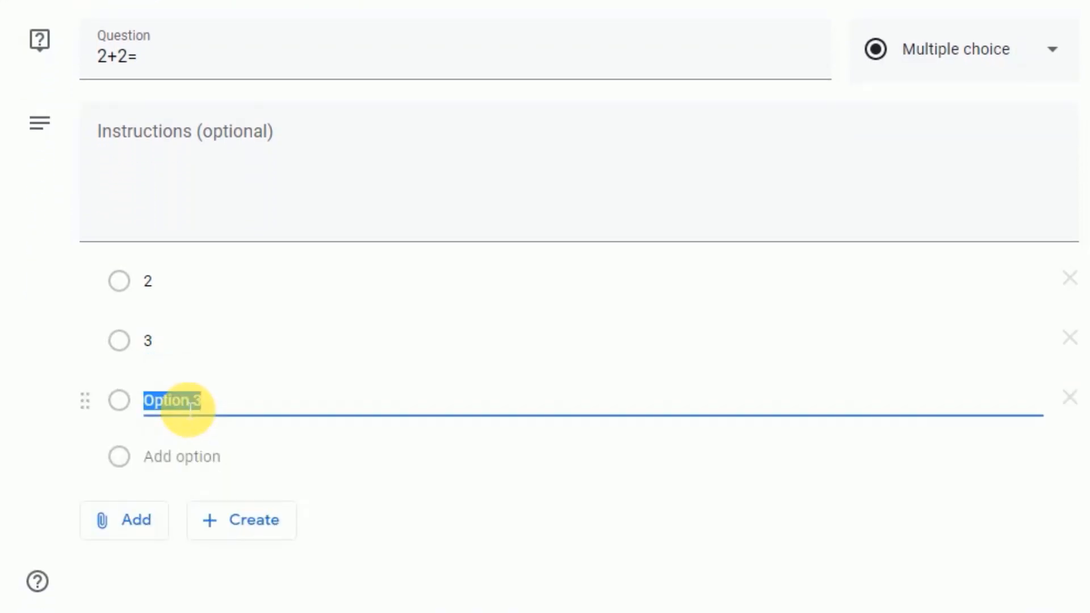
text(4)
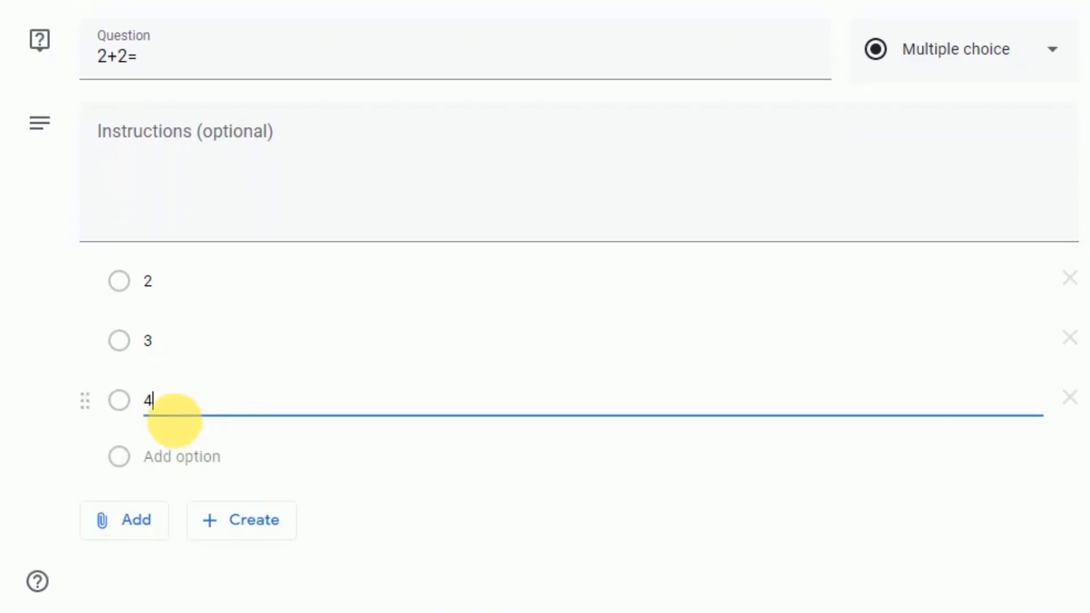
click(203, 473)
text(5)
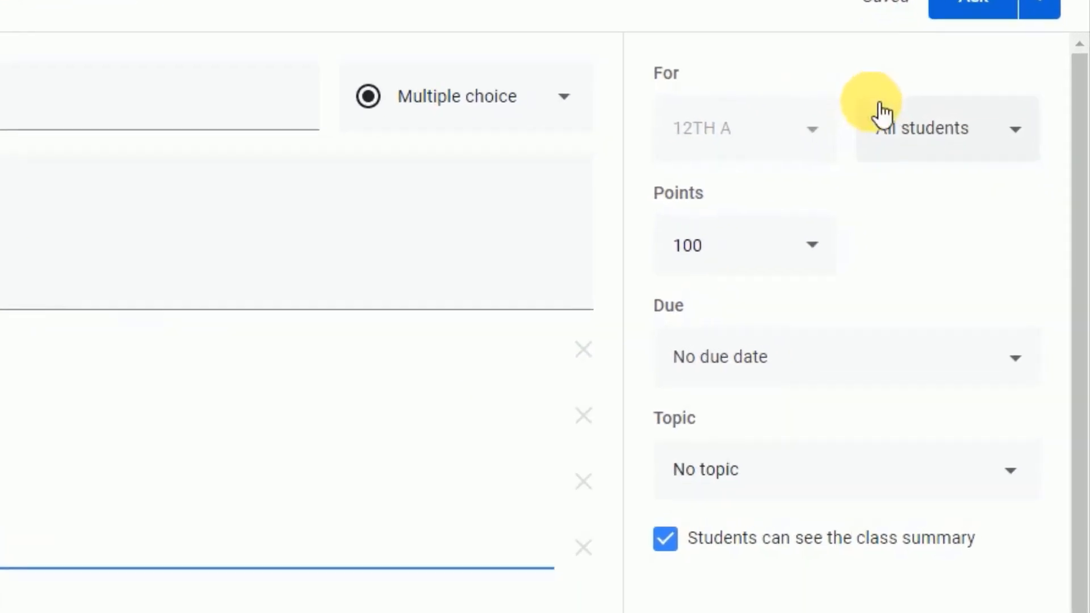
Check the recipient list, keep all students selected, and set the question's points to 10
click(1021, 140)
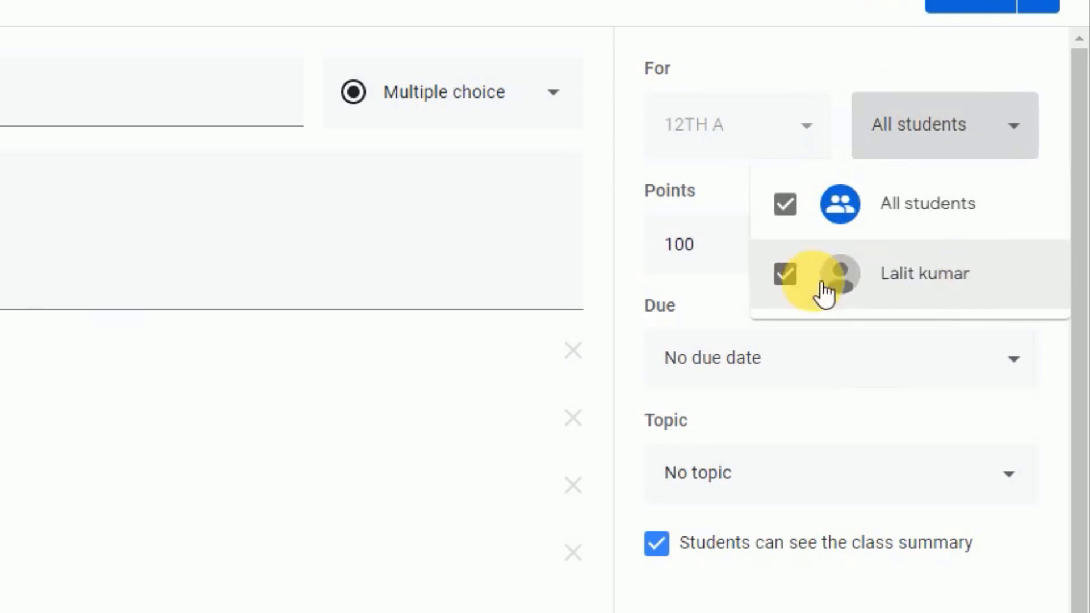
click(753, 52)
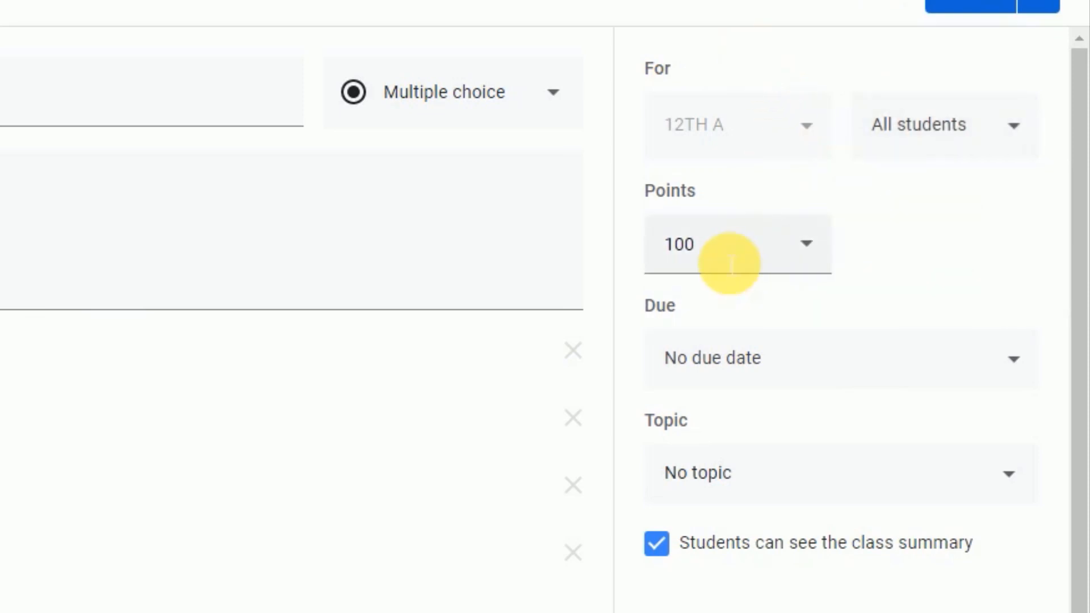
click(815, 241)
click(814, 241)
click(813, 241)
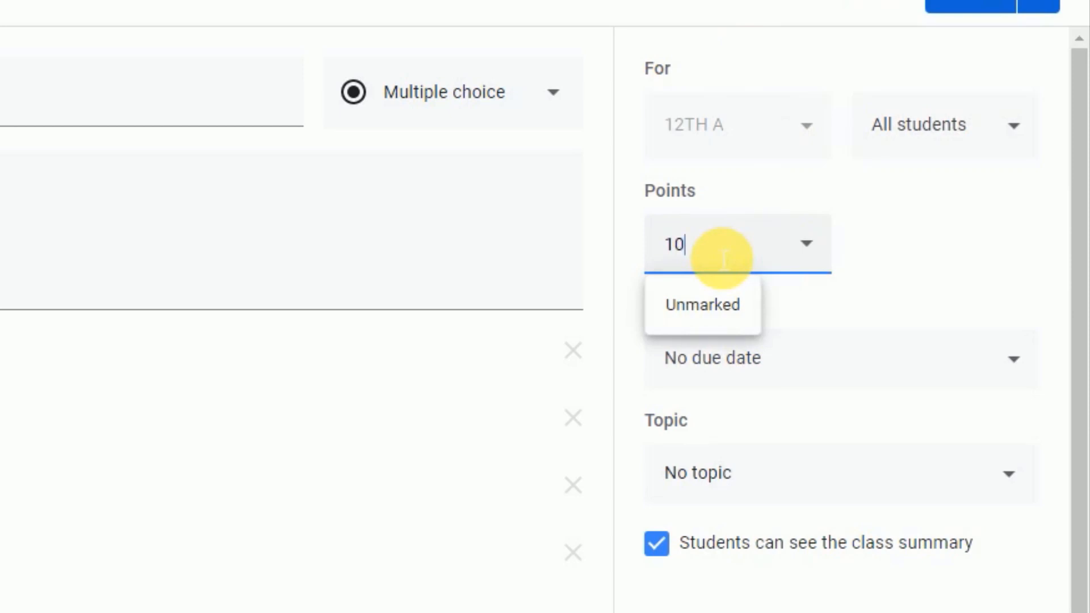
click(929, 267)
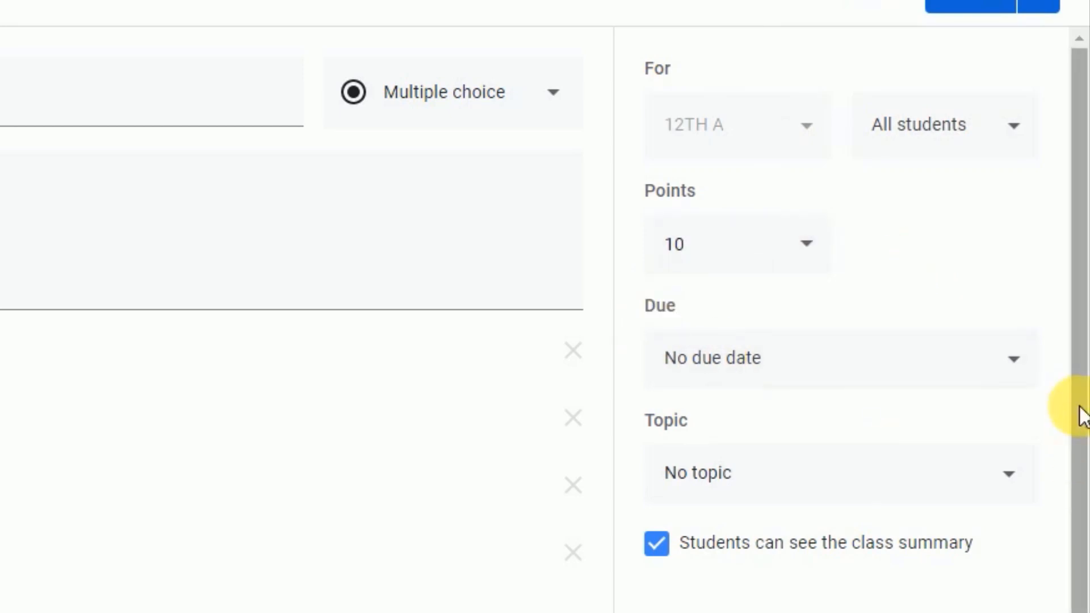
Examine the due date and topic settings of the question, keeping no due date and no topic
click(1028, 366)
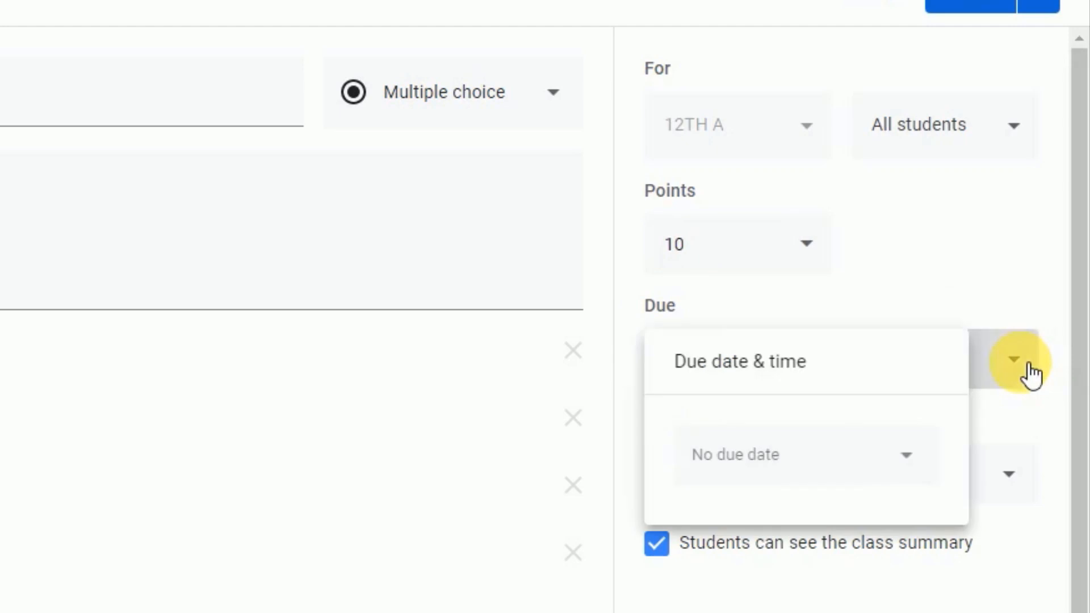
click(941, 283)
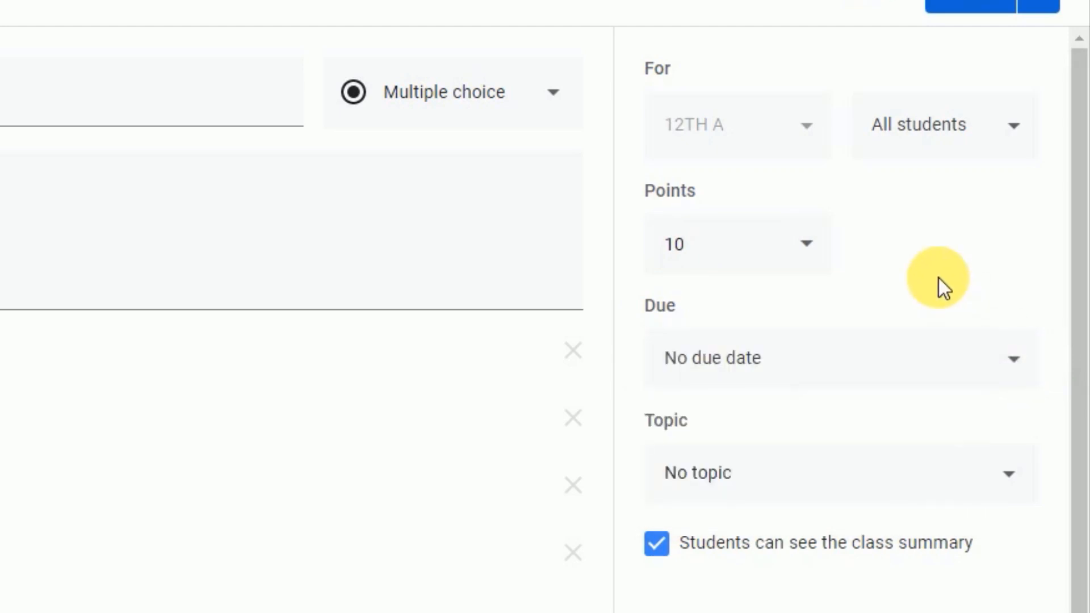
click(995, 484)
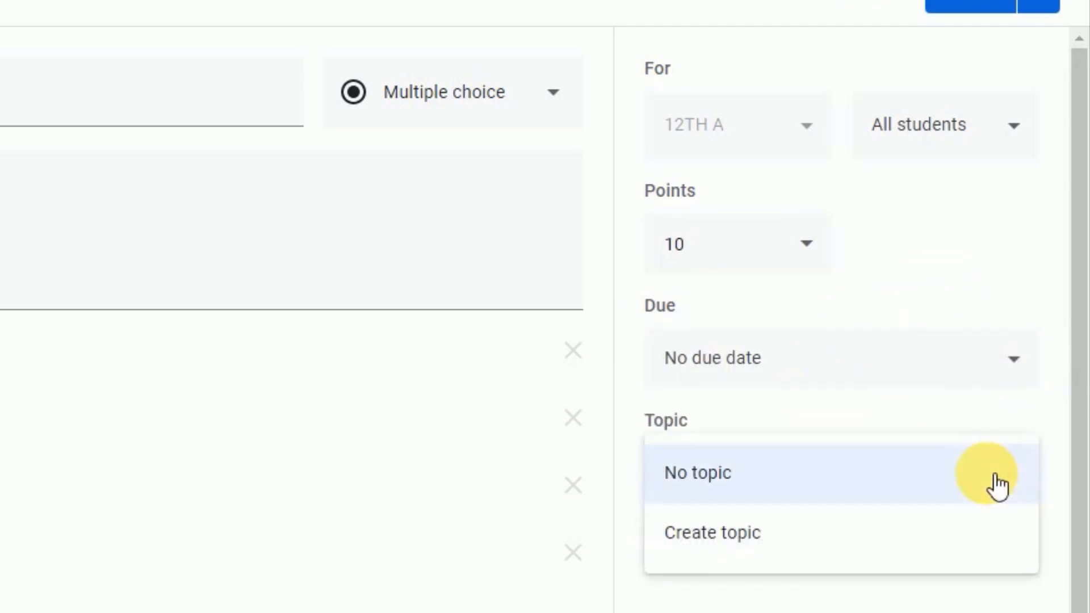
click(720, 530)
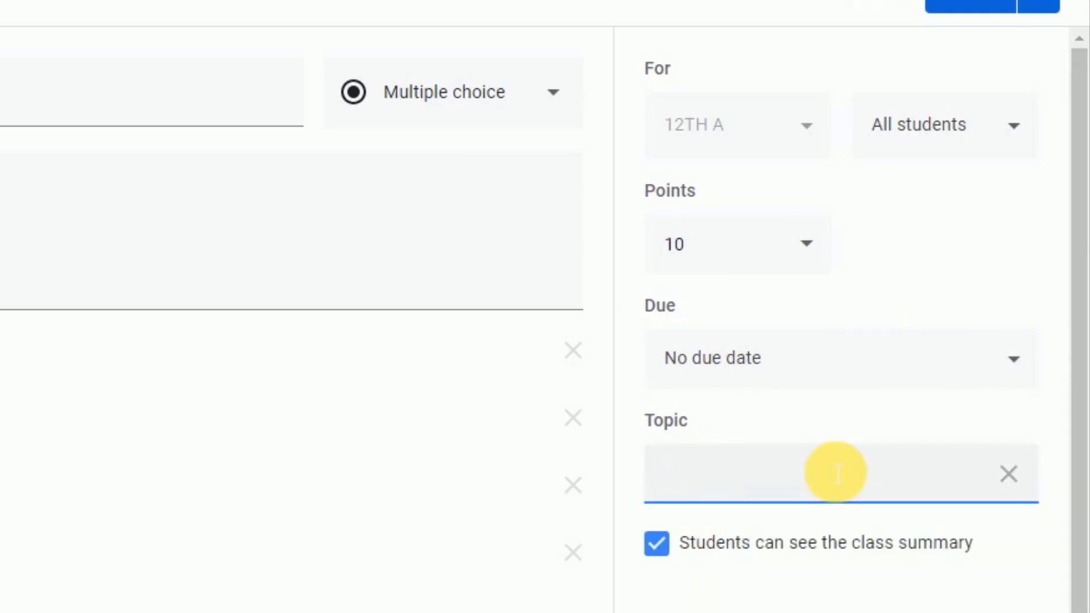
click(1010, 475)
click(795, 494)
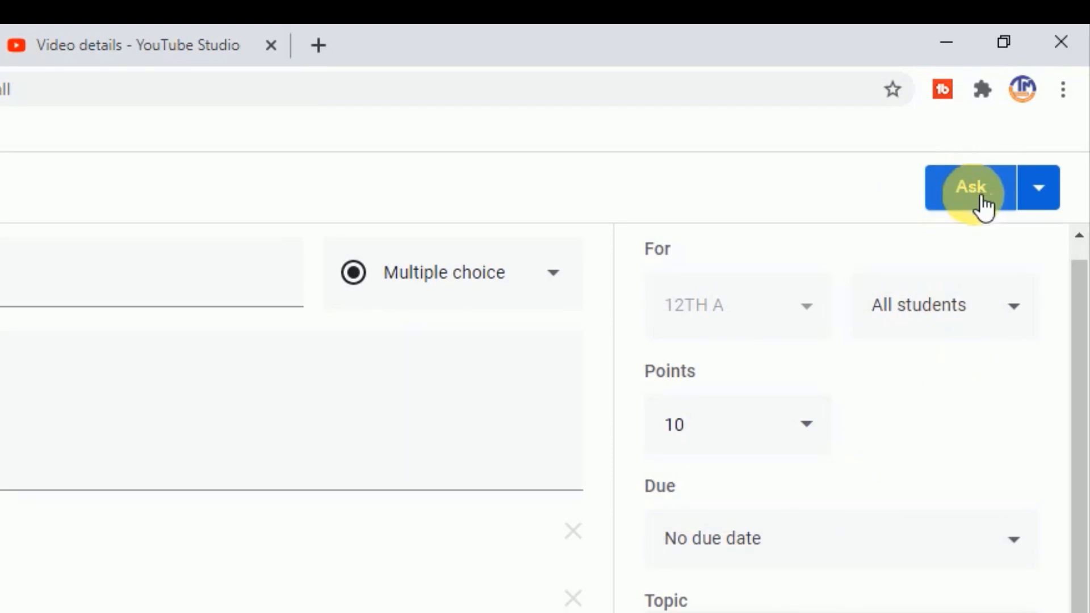
Review the publishing choices for the question and ask it to the class immediately
click(1050, 203)
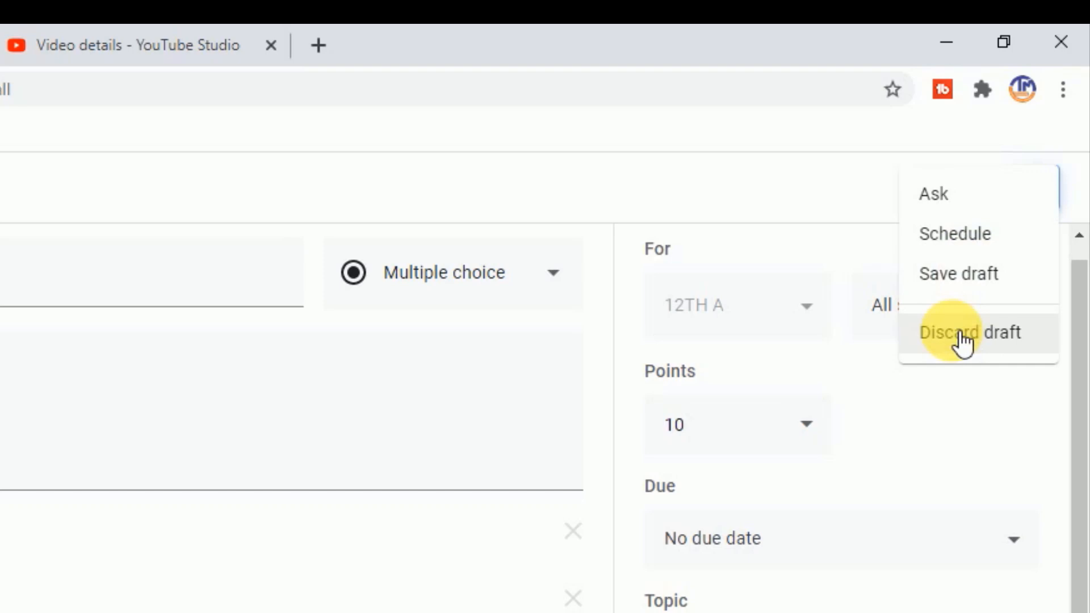
click(840, 189)
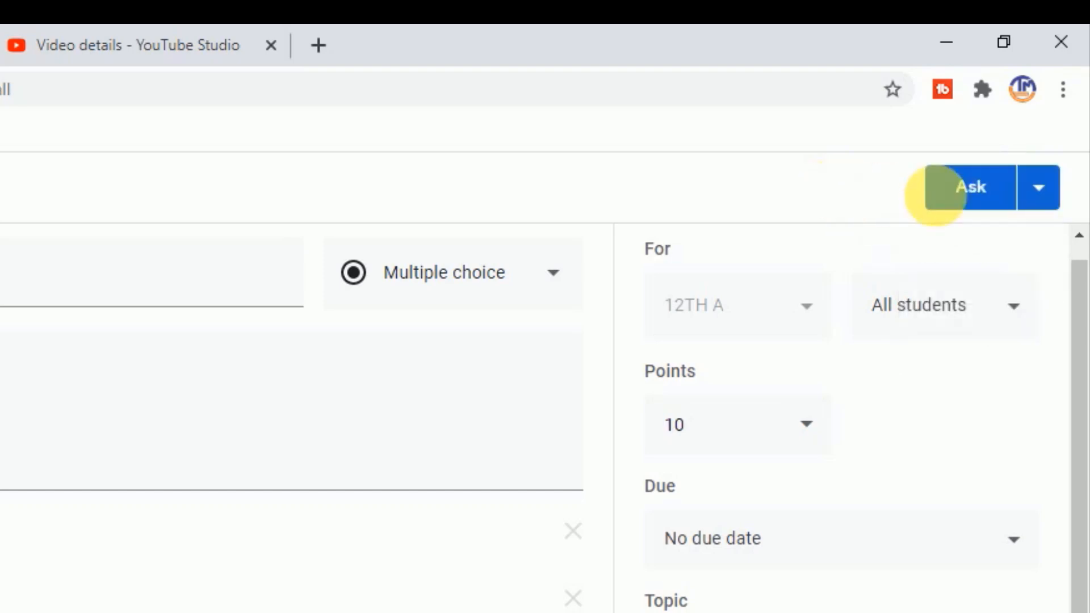
click(965, 196)
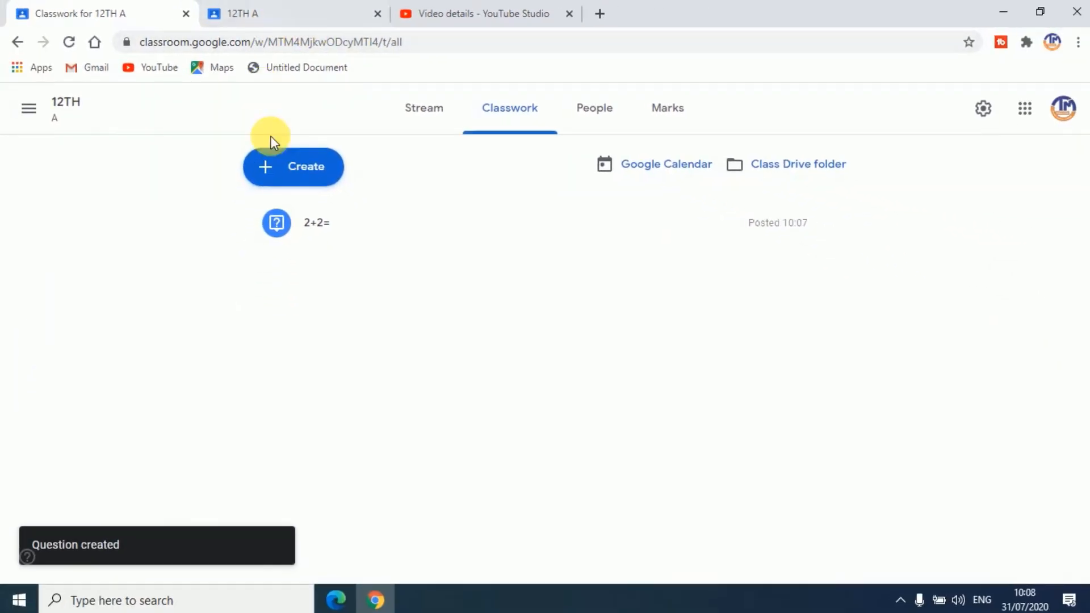
Switch to the student's 12TH A class, show the updated stream, and open its Classwork page
click(285, 14)
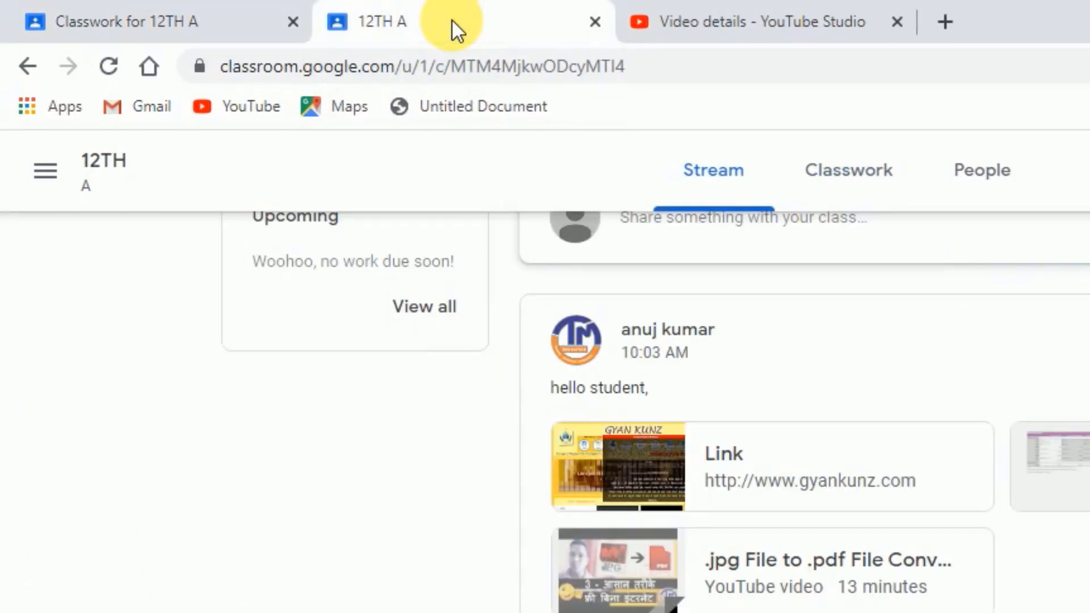
drag(1083, 276, 1083, 115)
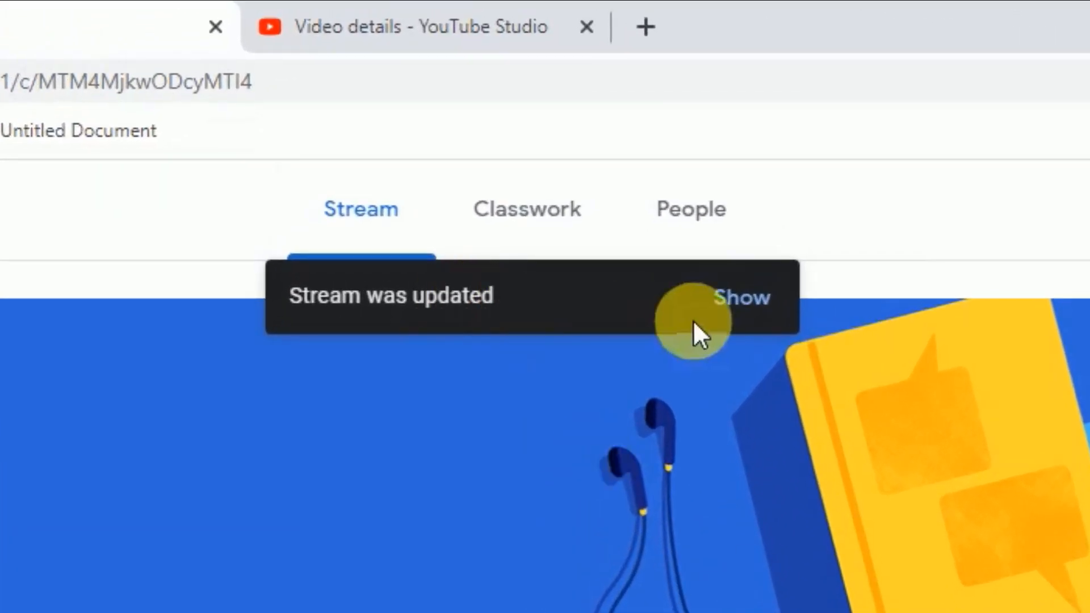
click(737, 298)
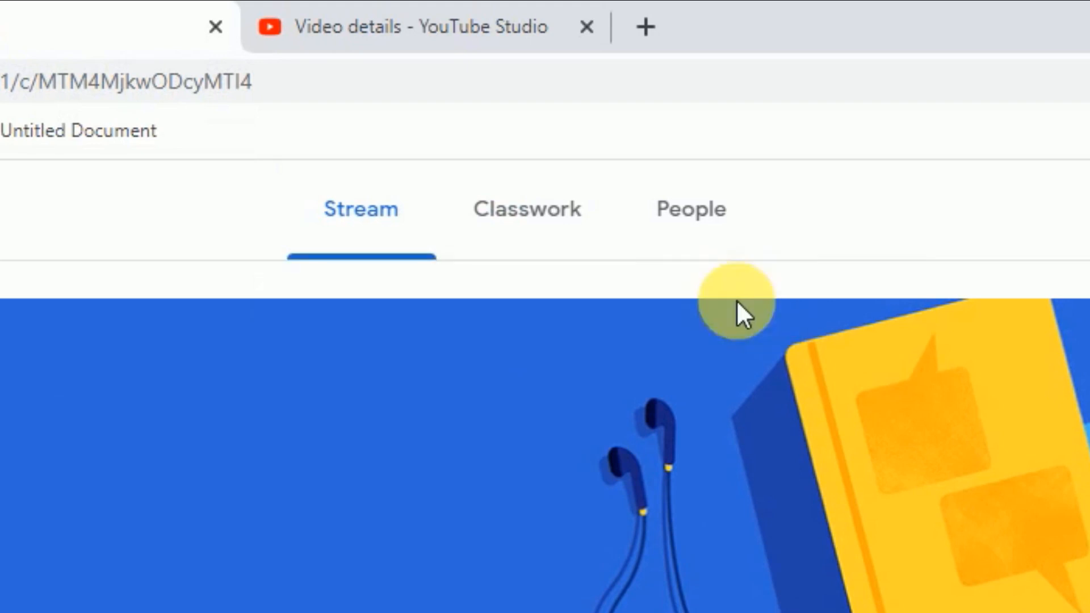
click(557, 232)
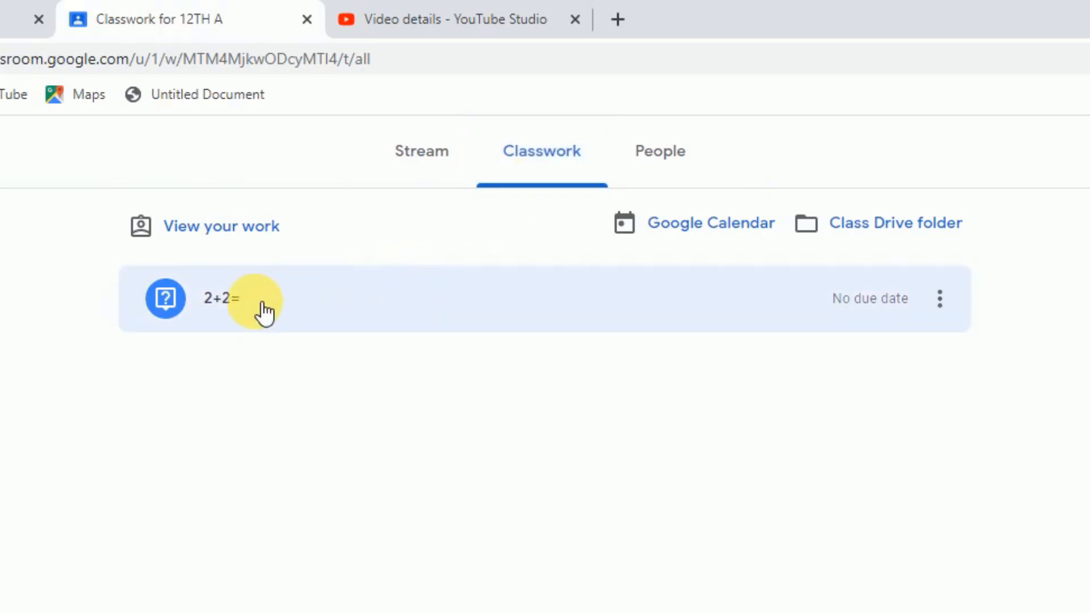
Open the 2+2= question as the student, choose 4 as the answer, and turn it in
click(258, 315)
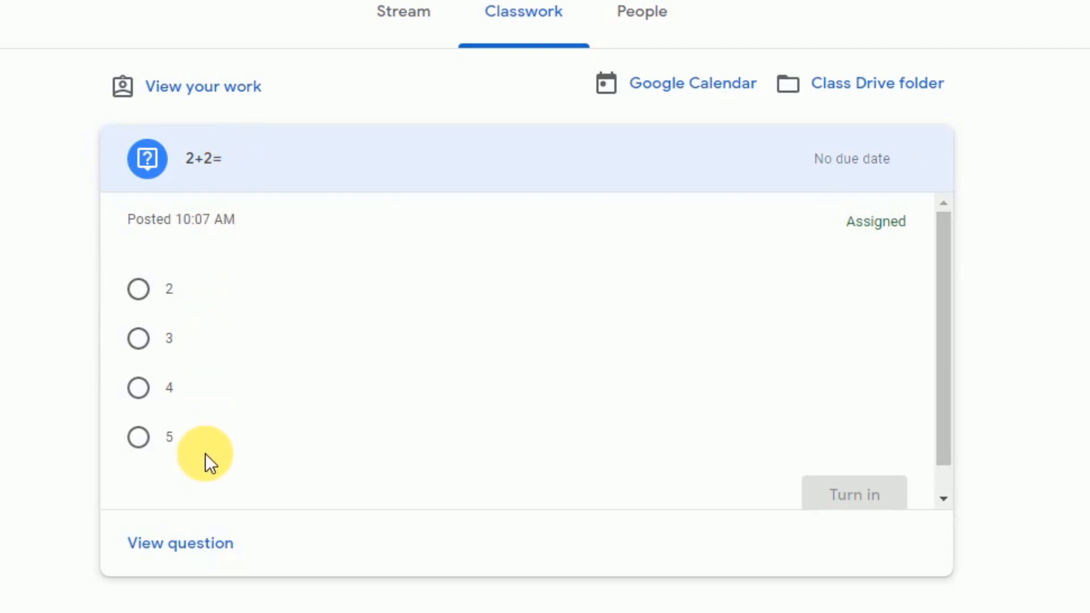
click(142, 389)
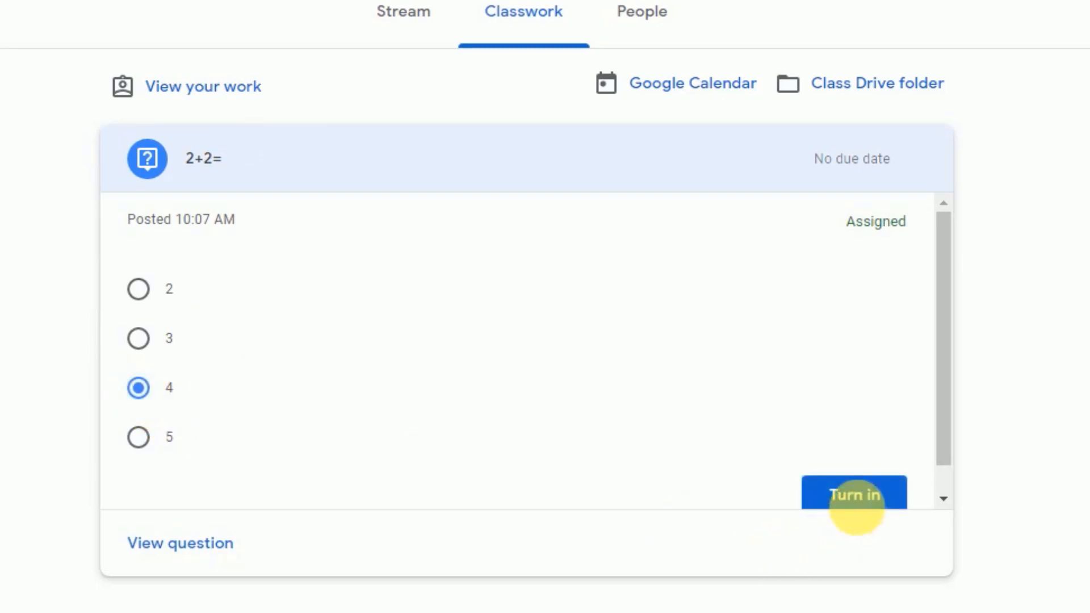
click(860, 497)
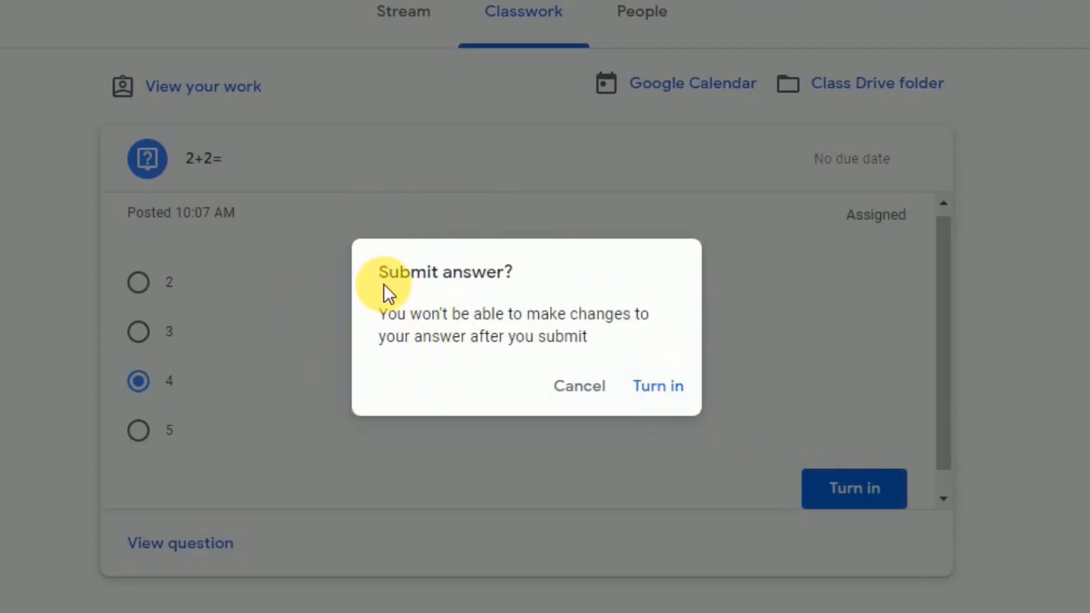
click(660, 387)
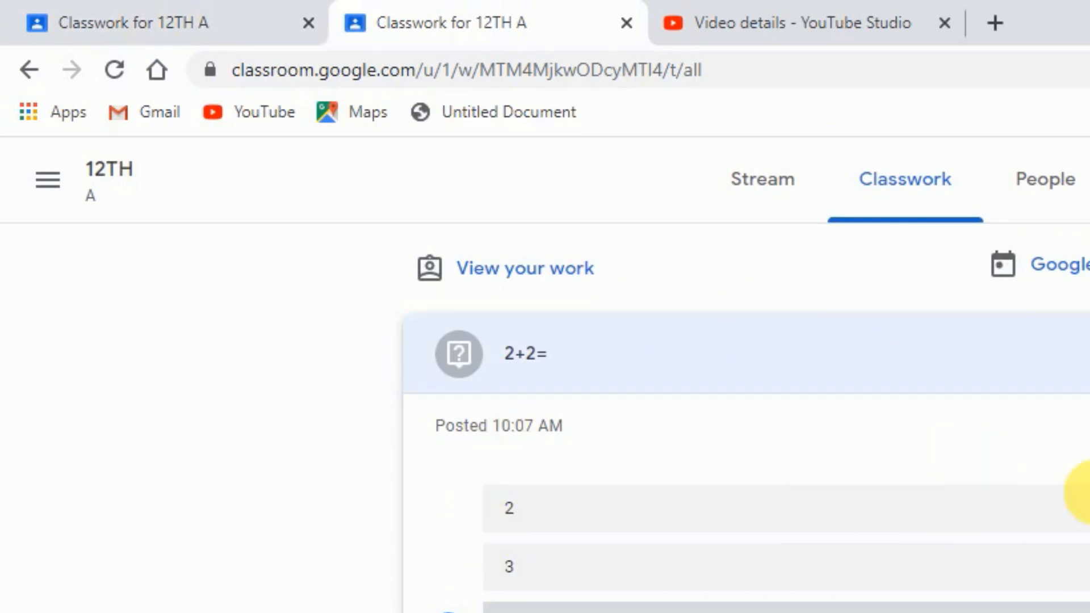
Switch to the teacher's 12TH A class, open its marks record, and dismiss the introductory tips
click(97, 25)
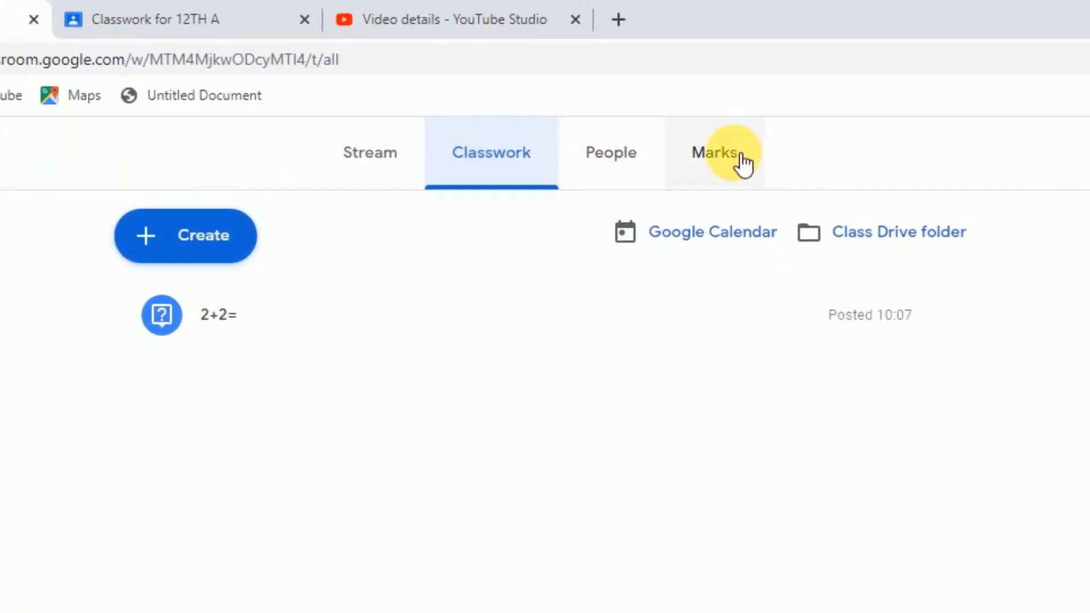
click(734, 163)
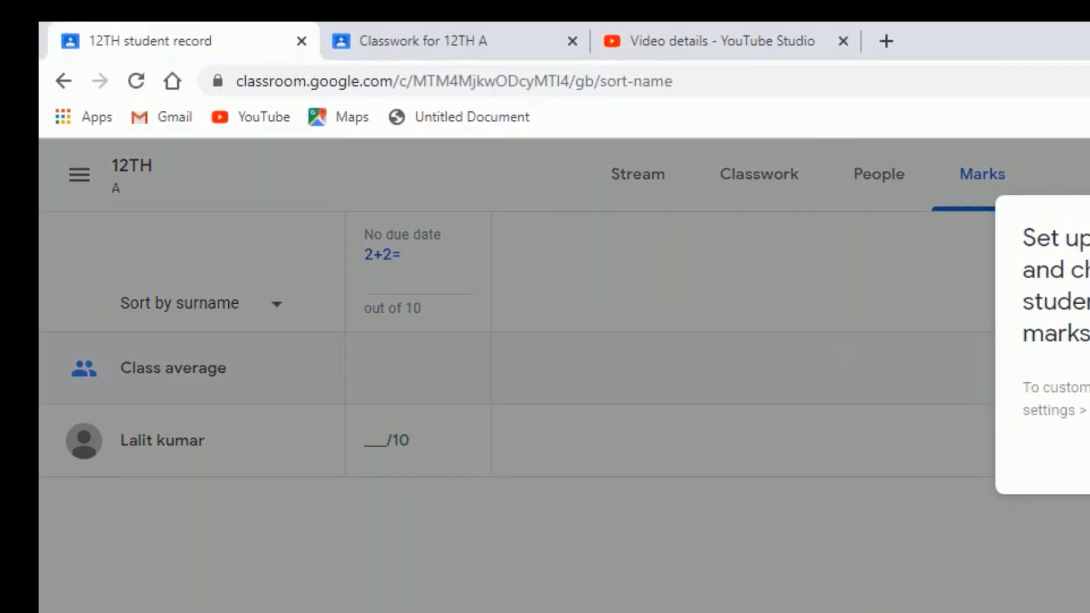
click(1089, 445)
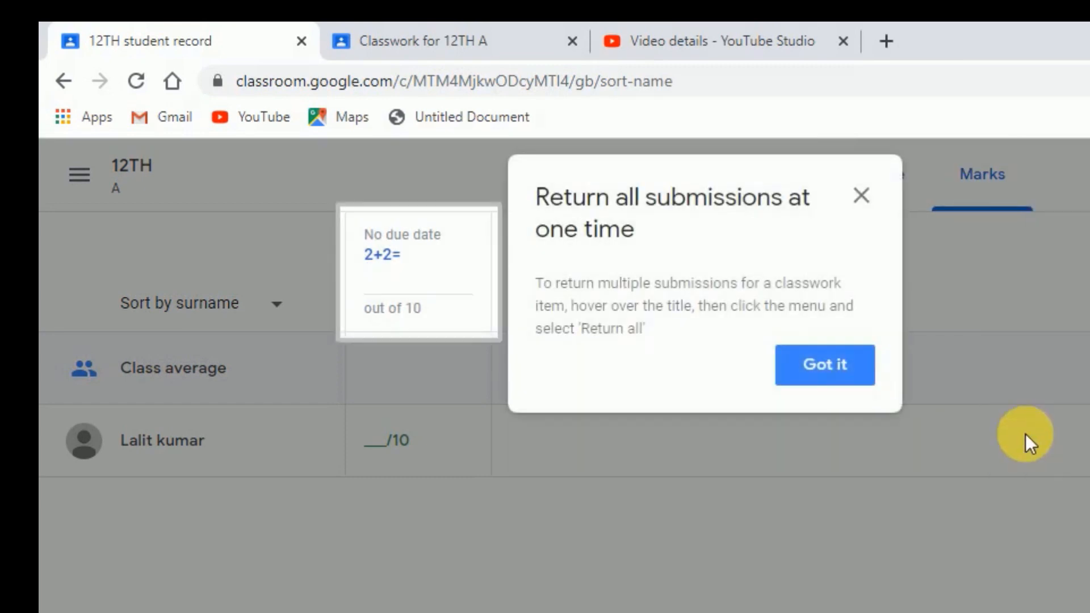
click(834, 365)
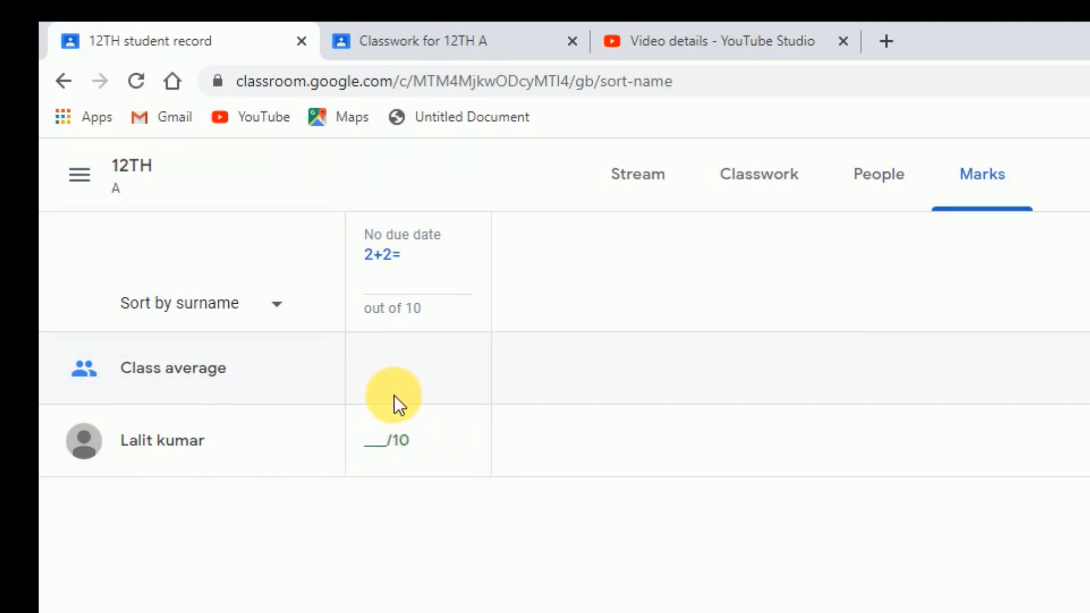
Examine the handed-in count and the responses per option for the 2+2= question in the teacher's classwork
click(784, 180)
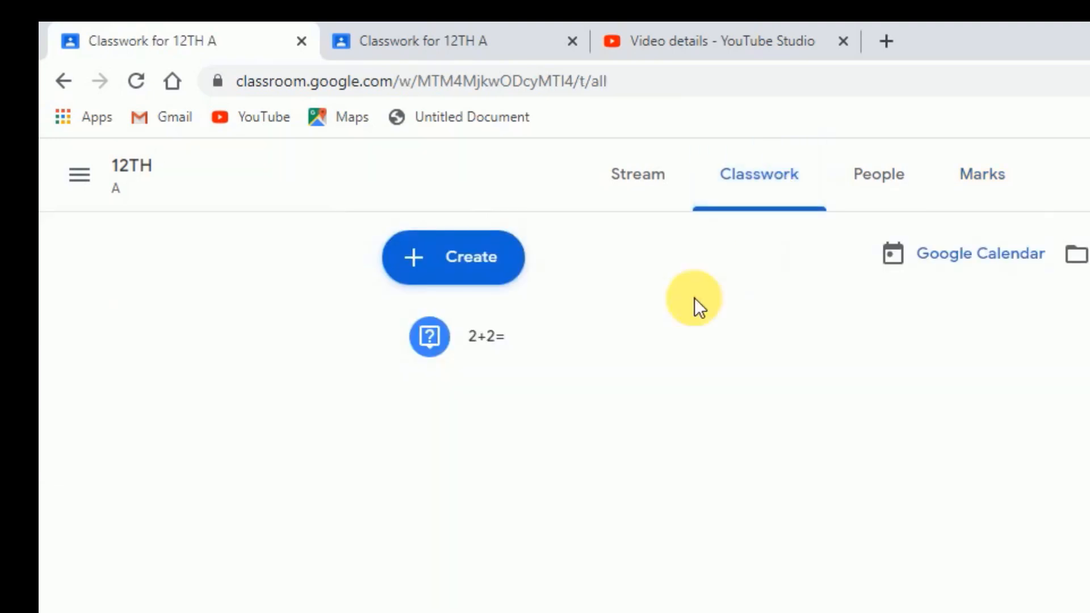
click(519, 348)
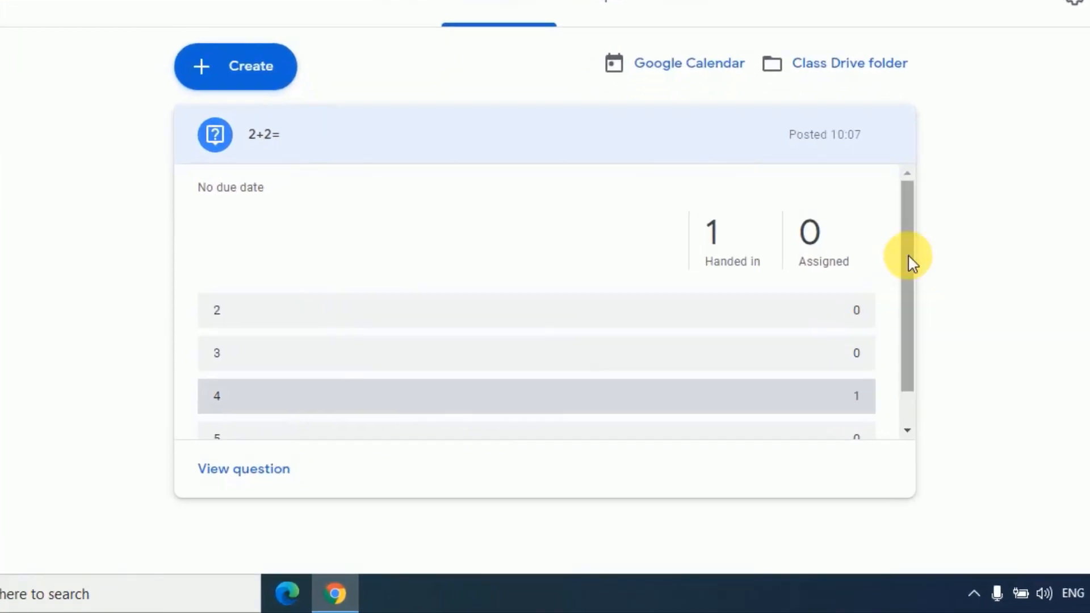
drag(910, 261, 955, 318)
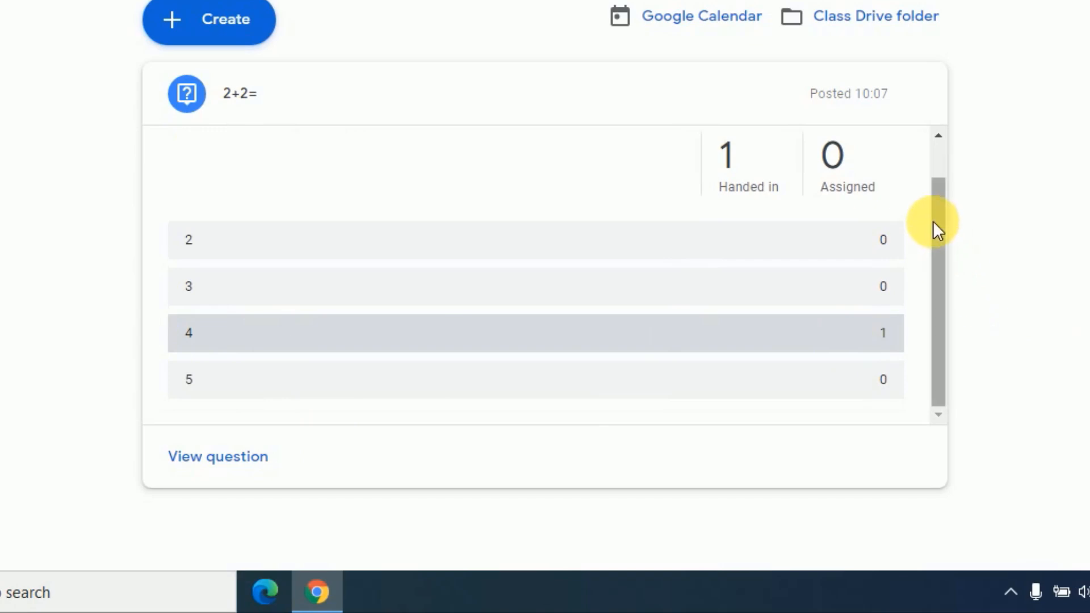
drag(934, 222, 944, 139)
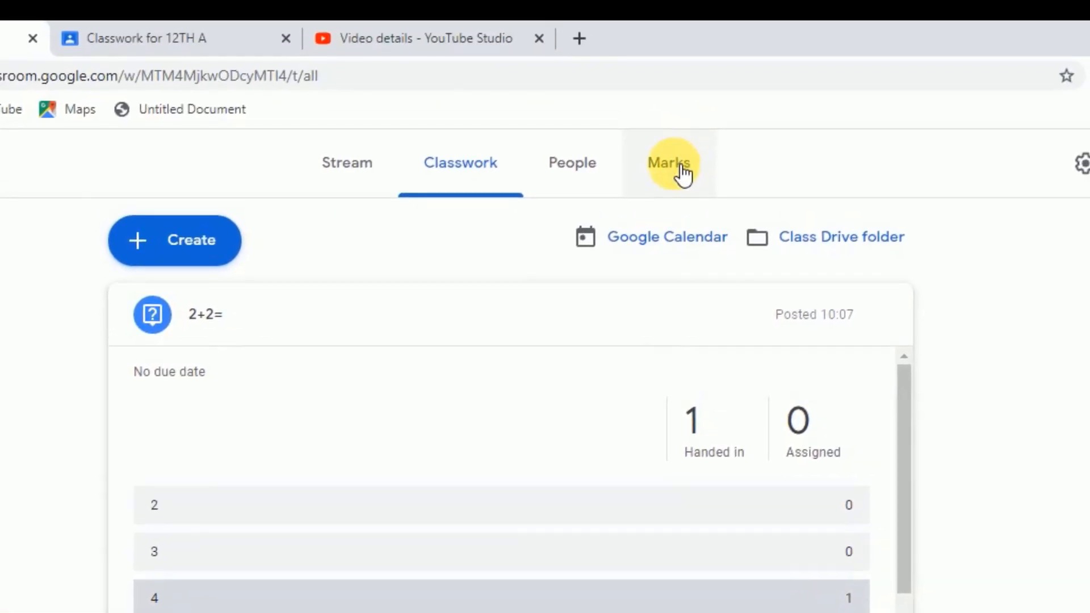
Give the student a mark of 10 for the 2+2= question in the teacher's marks record
click(683, 170)
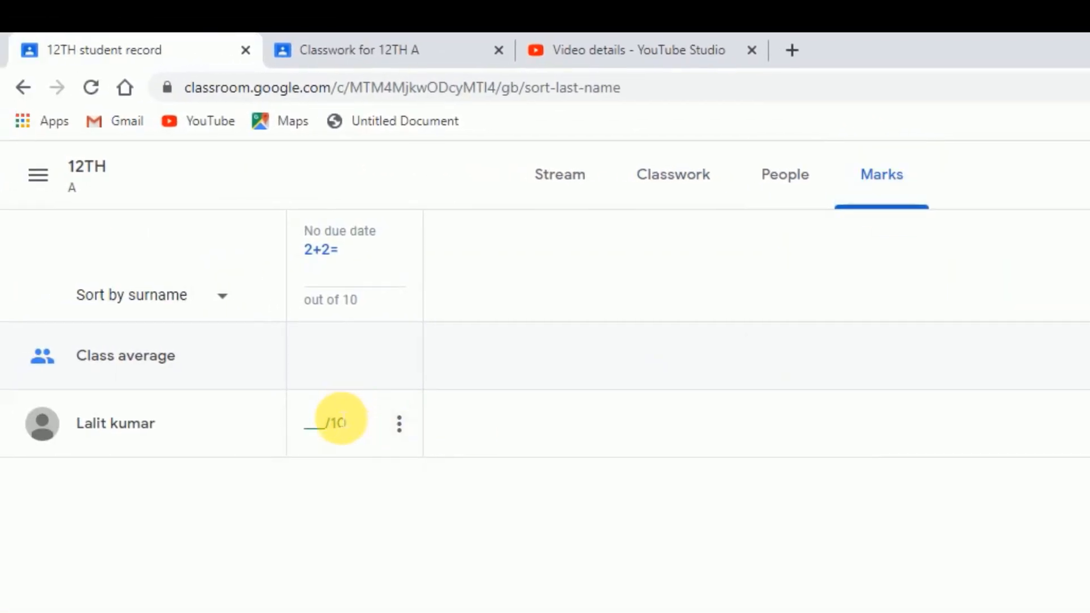
click(324, 427)
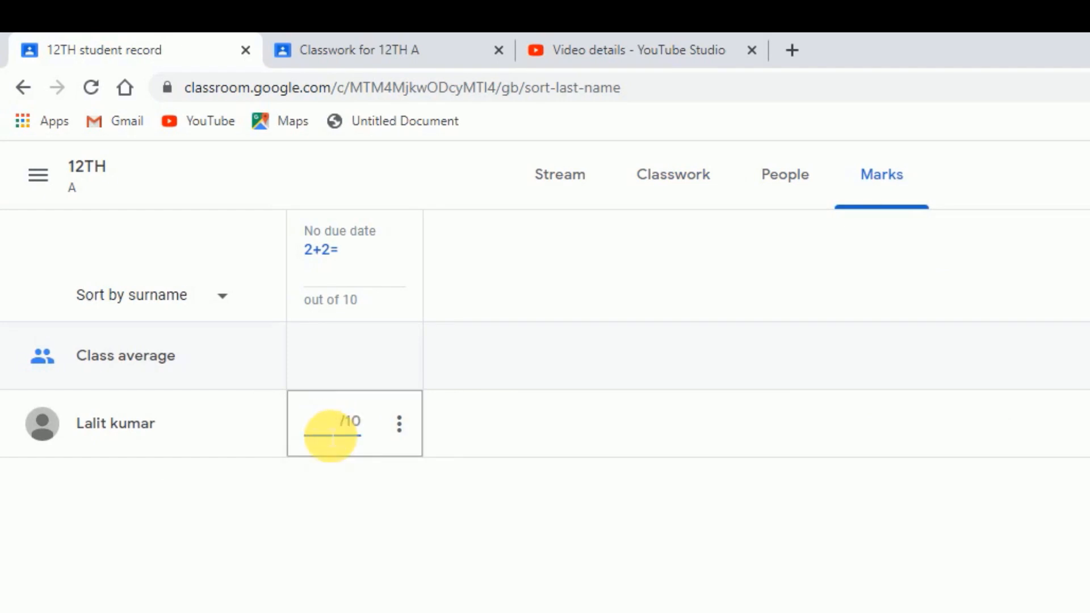
text(10)
Return the marked 2+2= submission to the student with the private comment "good"
click(403, 432)
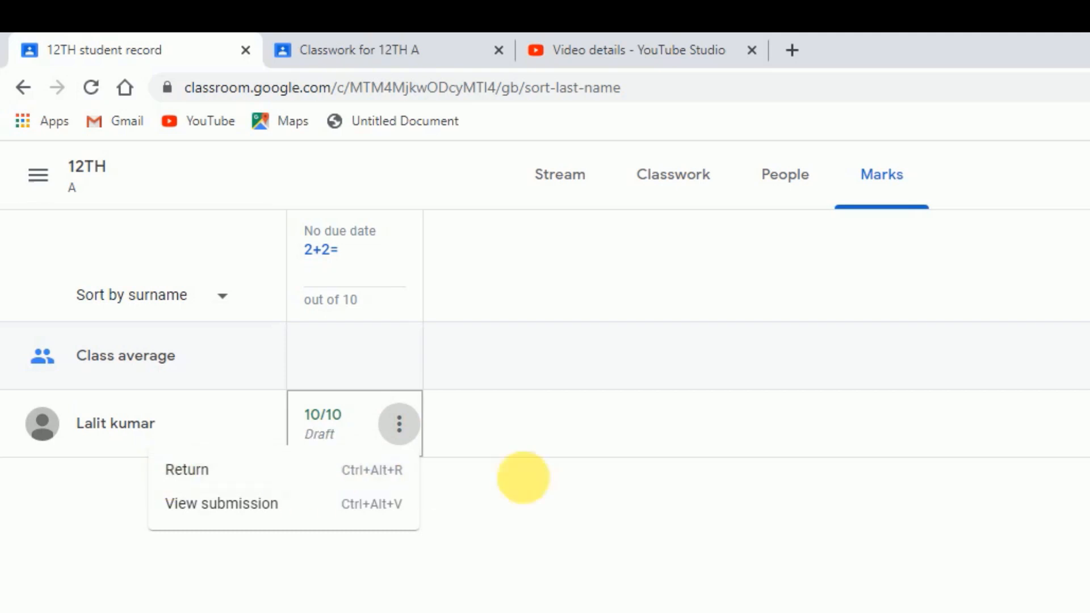
click(189, 477)
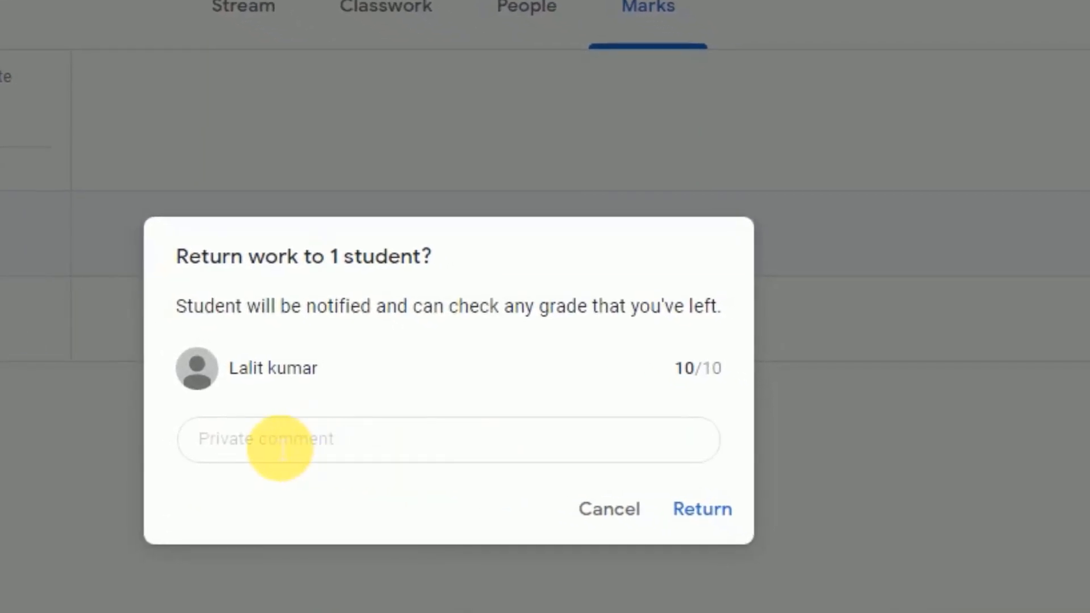
click(282, 453)
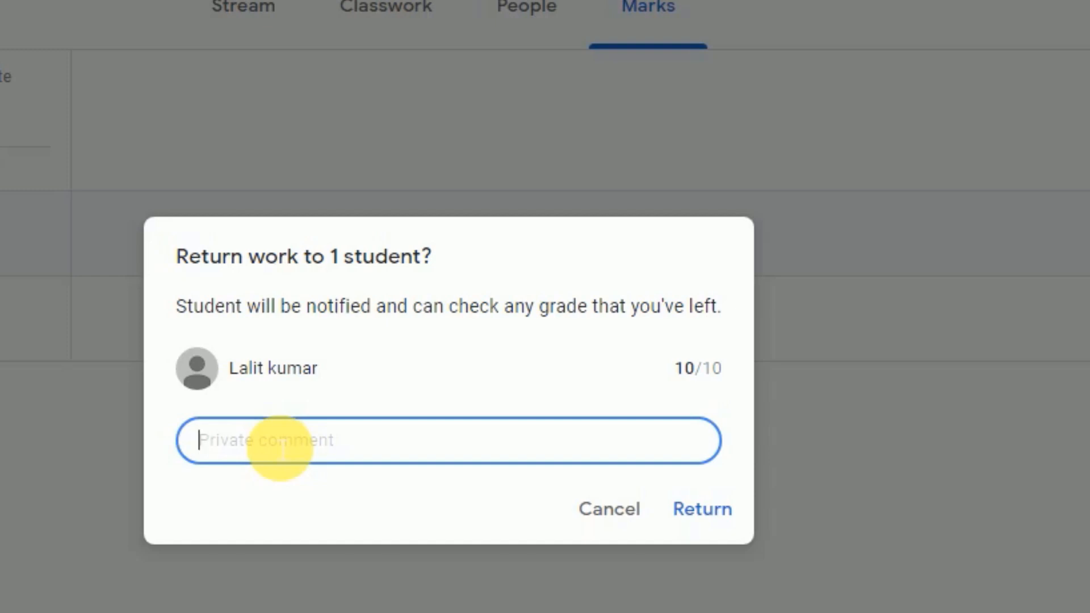
text(g)
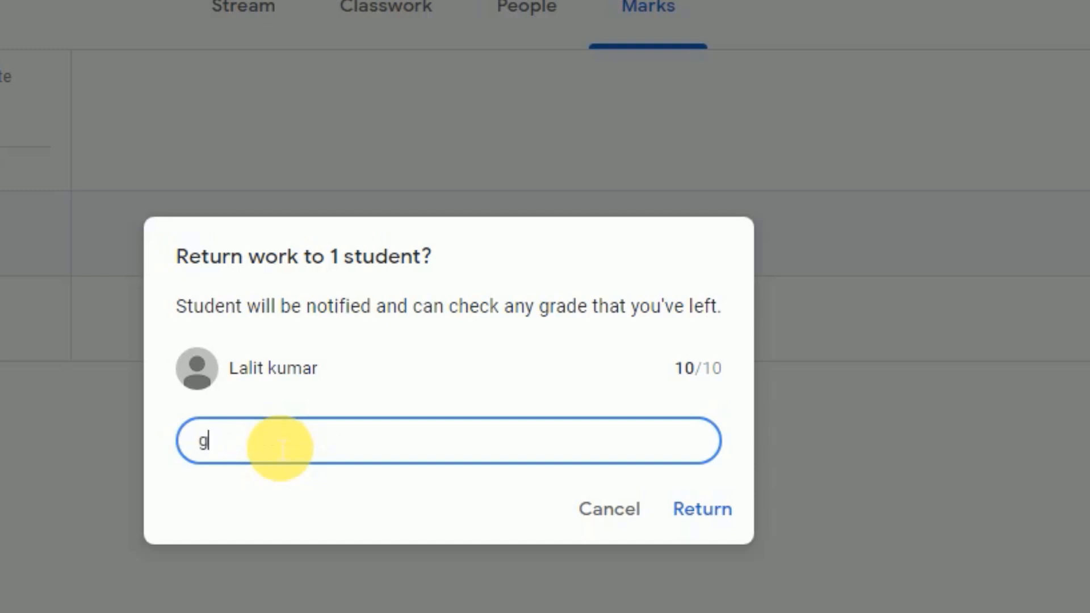
text(ood)
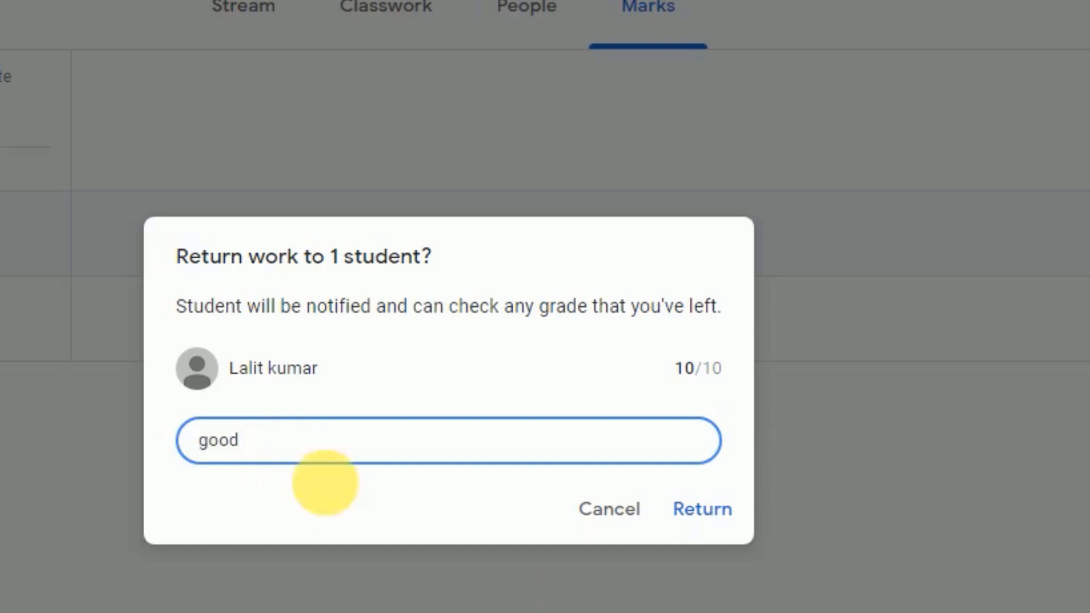
click(704, 509)
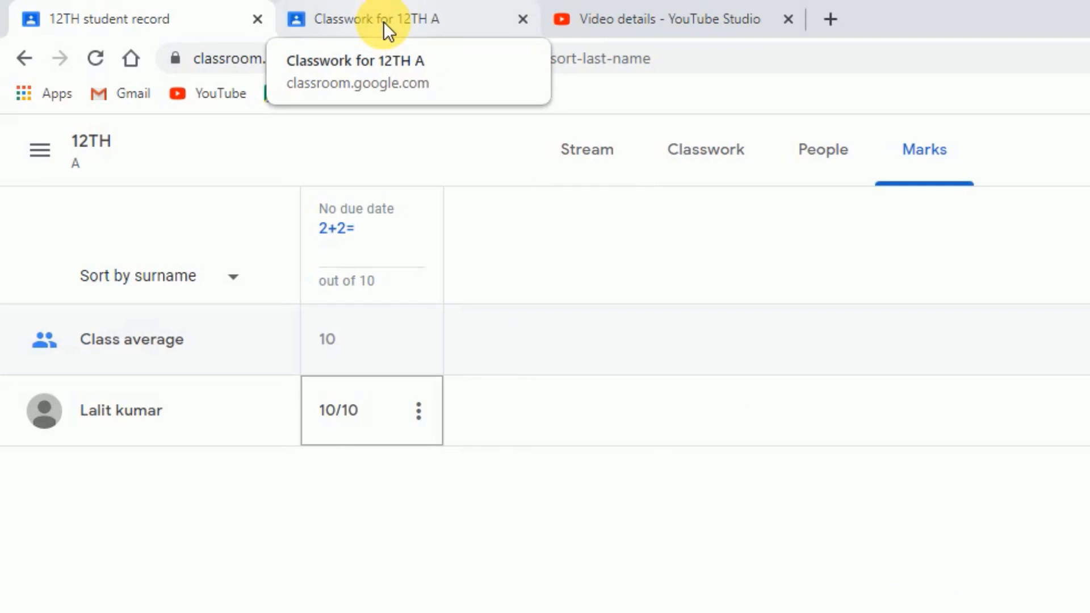
Check the returned question's status in the student's classwork, and go back to the teacher's marks record
click(384, 21)
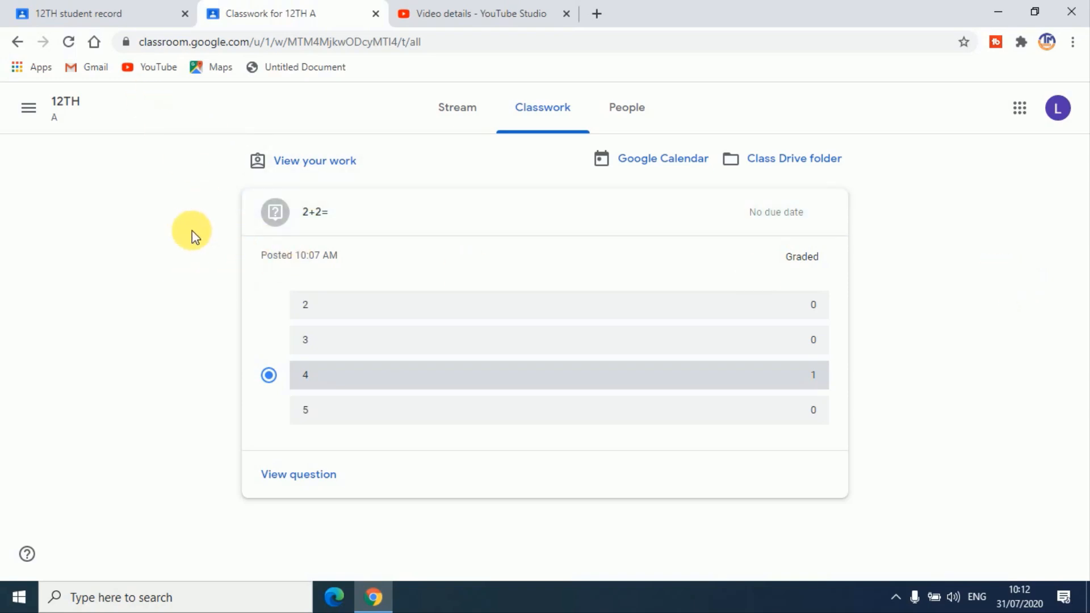
click(74, 12)
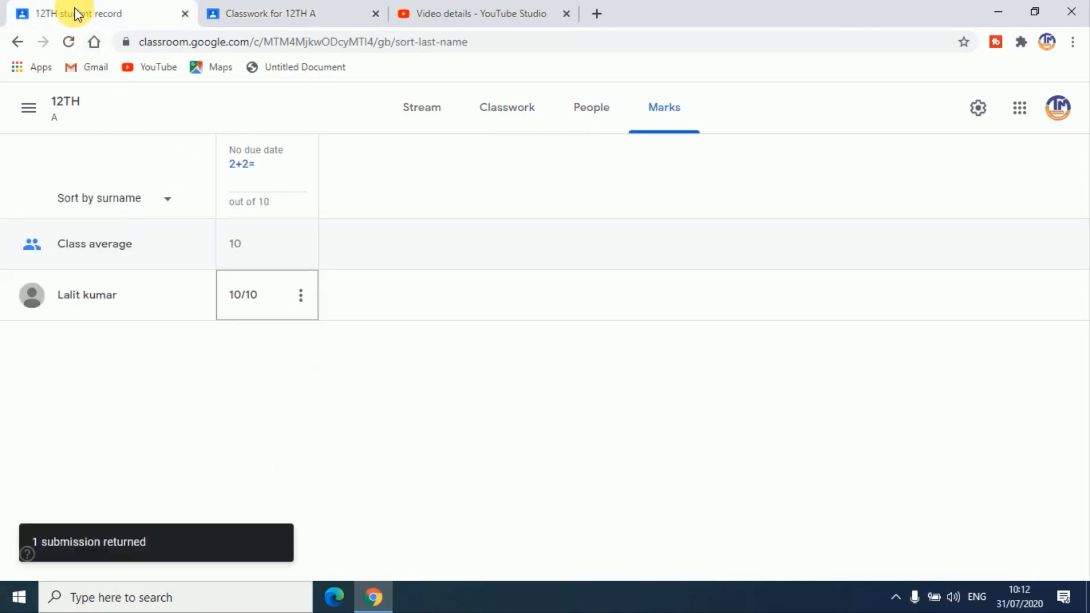